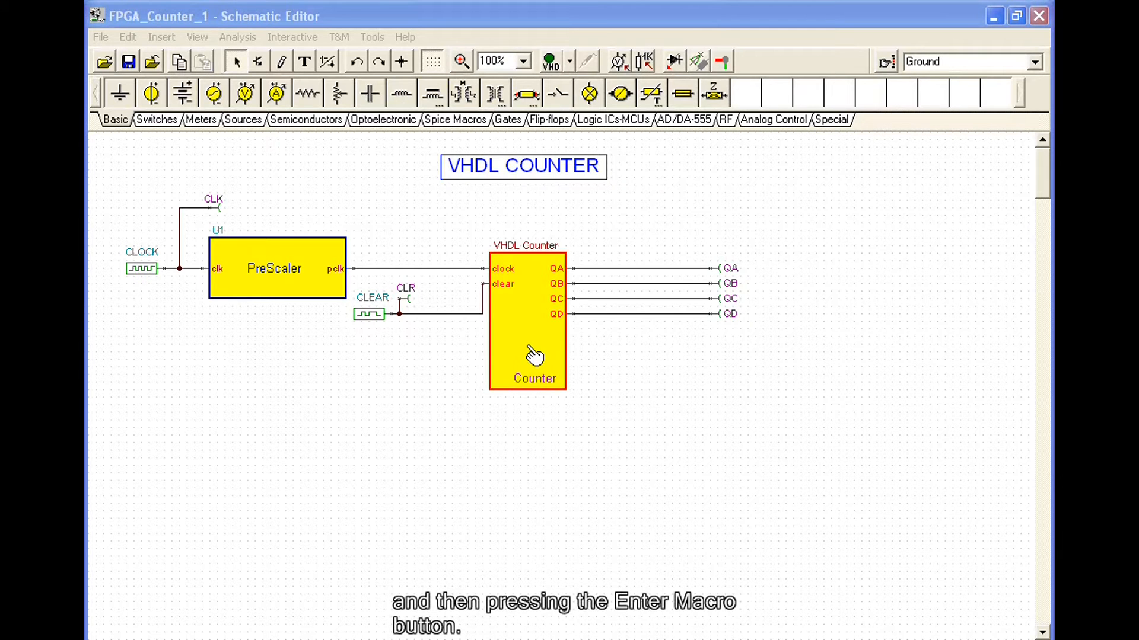
Step: Open the VHDL Counter's macro code, highlight the two lines of the clock-driven increment statement, and close the editor
double_click(529, 350)
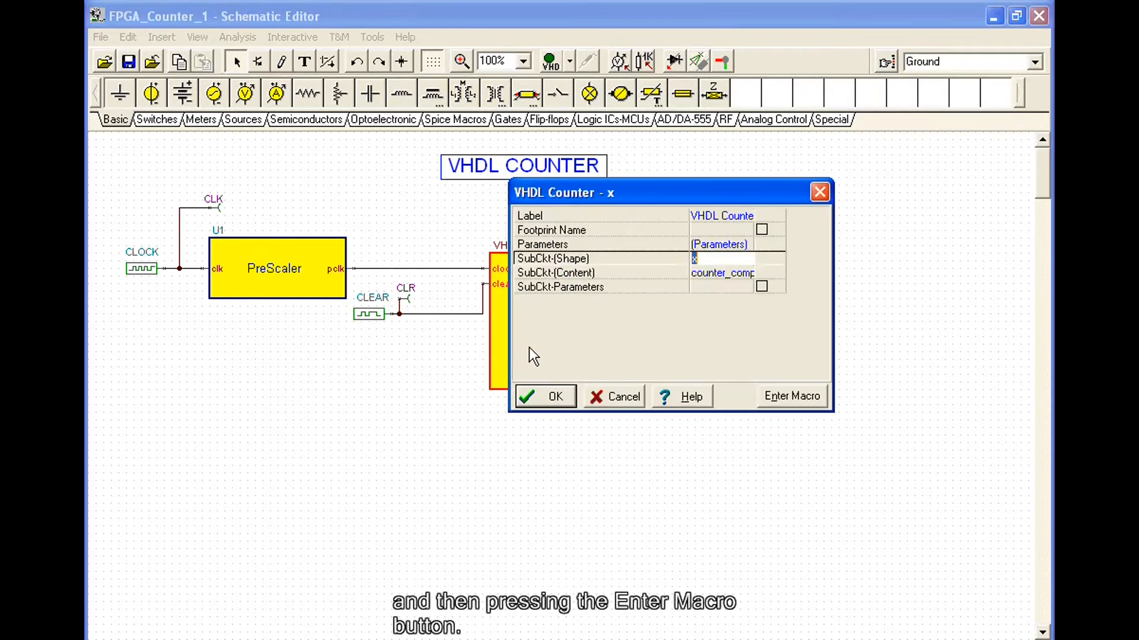
click(771, 396)
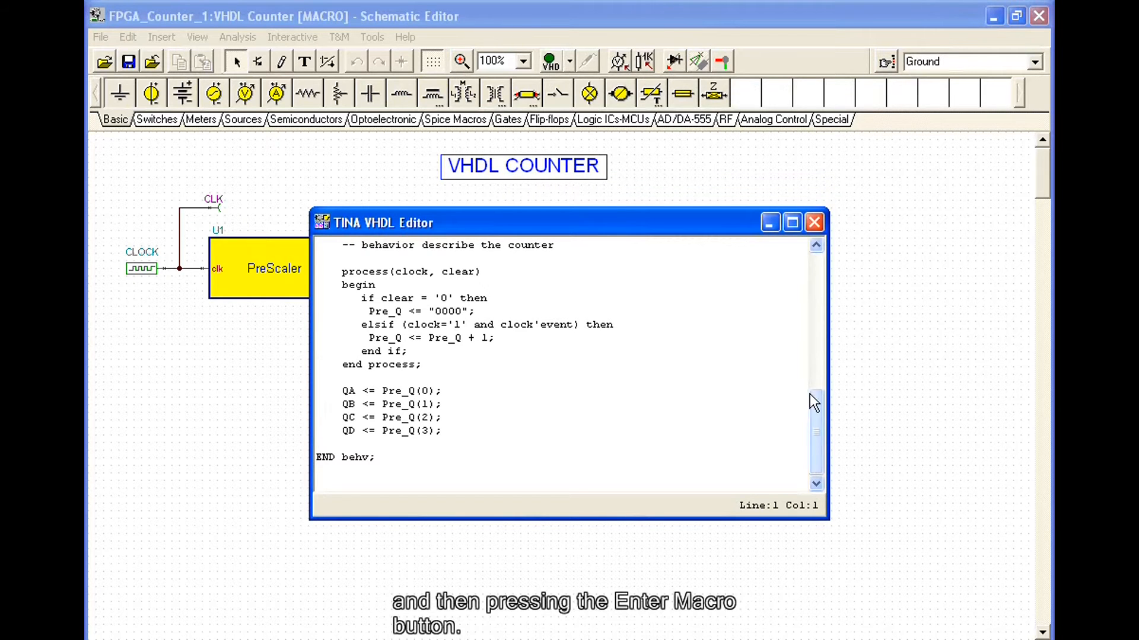
mouse_move(819, 400)
mouse_down()
mouse_move(817, 252)
mouse_move(841, 402)
mouse_up()
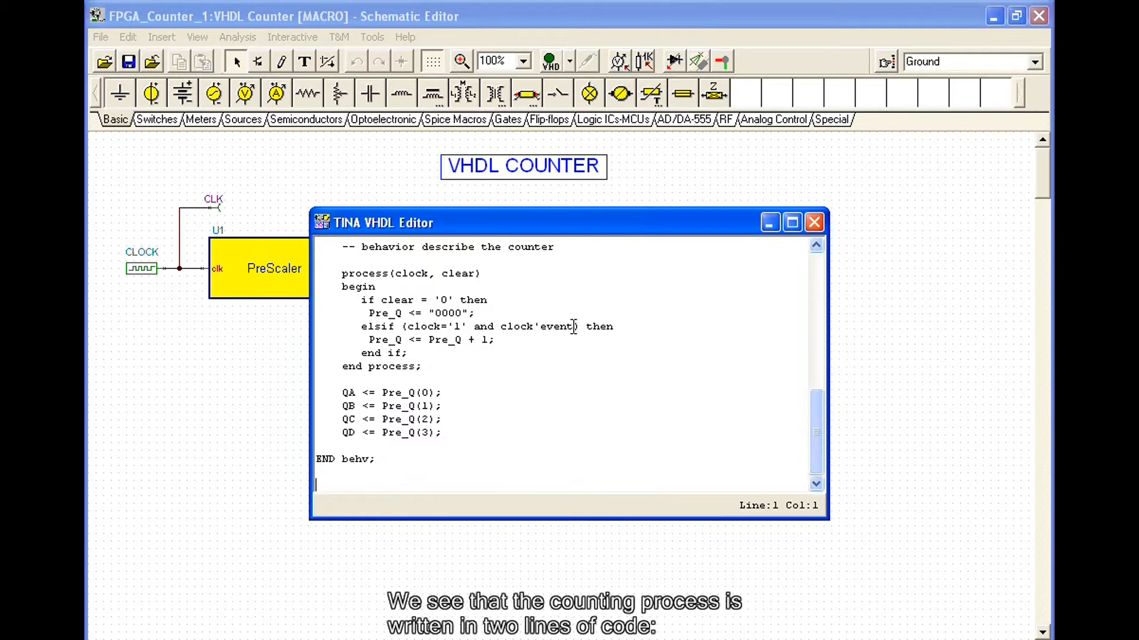
drag(360, 328, 521, 345)
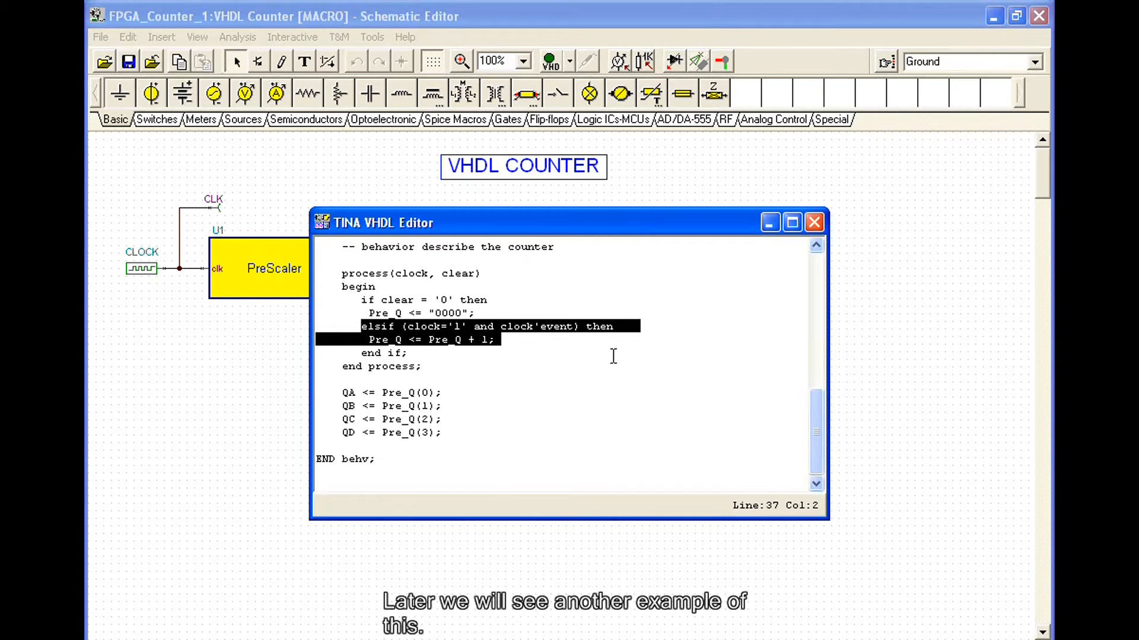
click(816, 218)
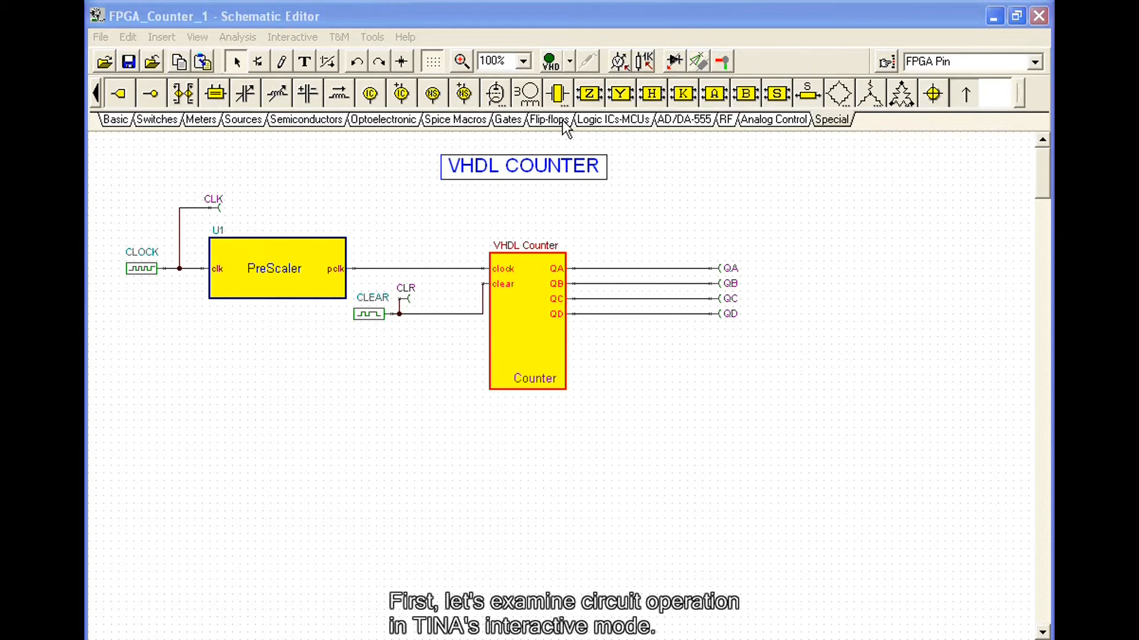
Step: Run and stop the interactive VHDL simulation, and generate the circuit's timing diagram with a Digital VHDL Simulation ending at 1u
click(549, 61)
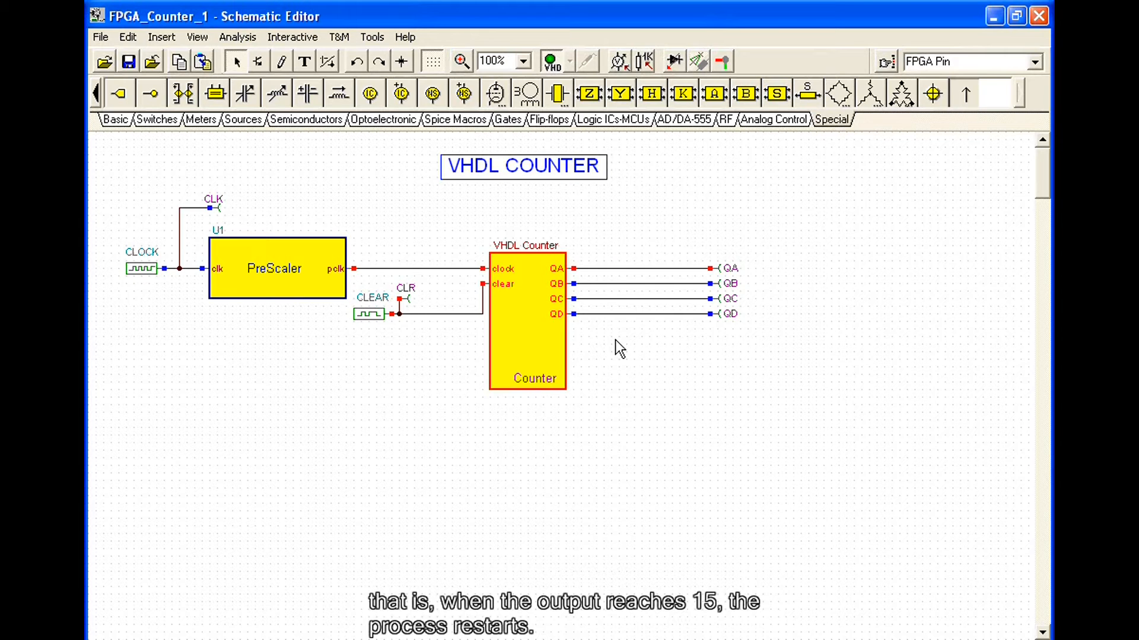
click(550, 65)
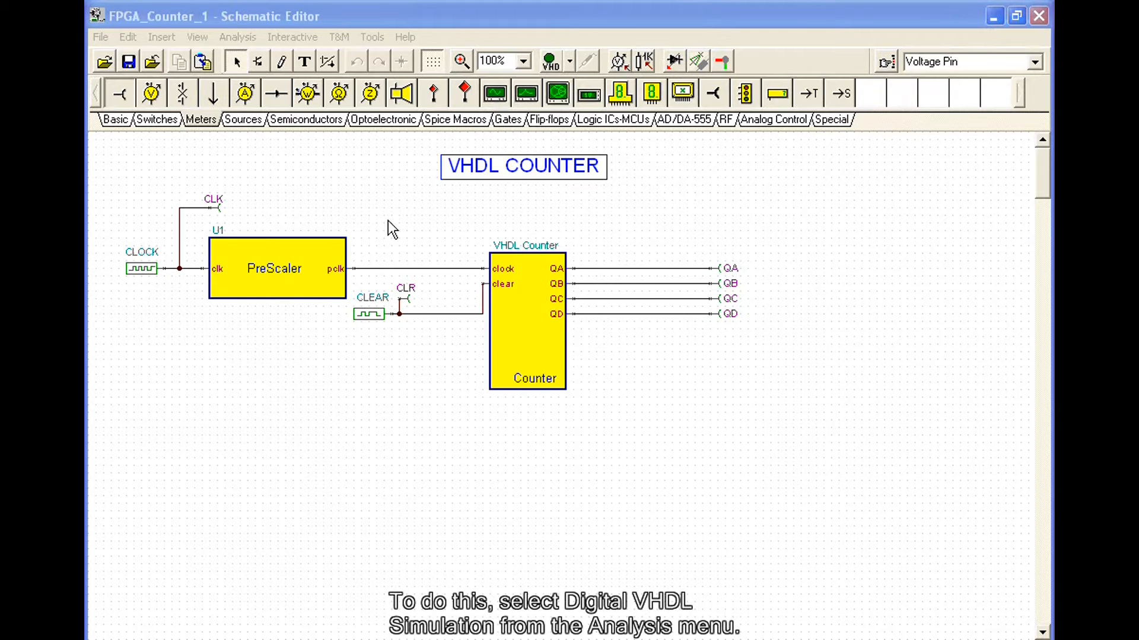
click(231, 40)
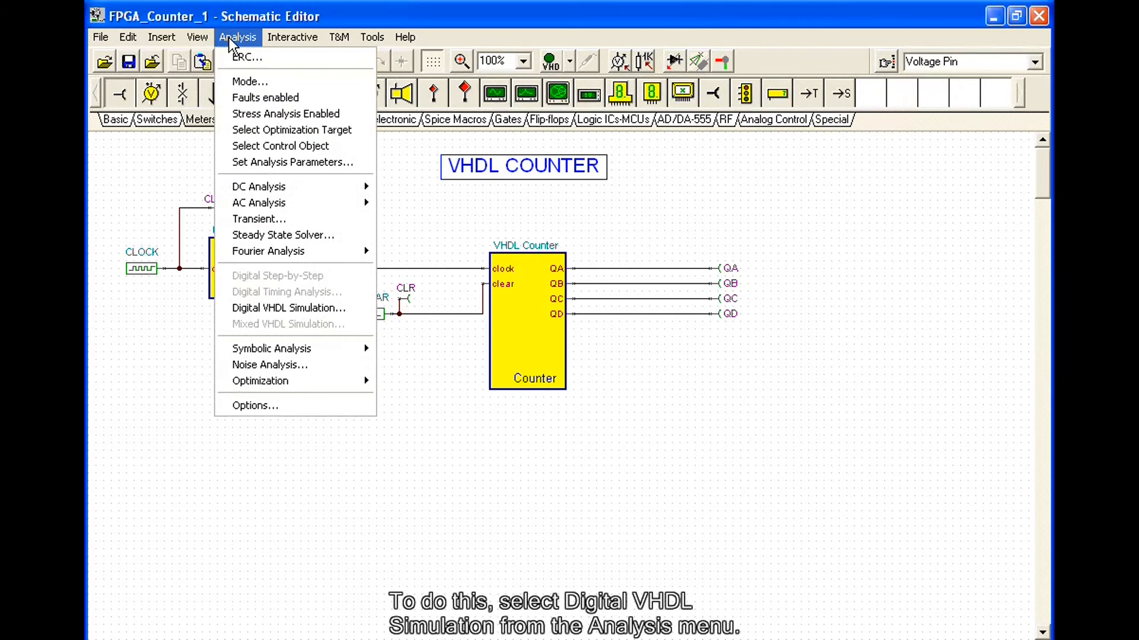
click(293, 306)
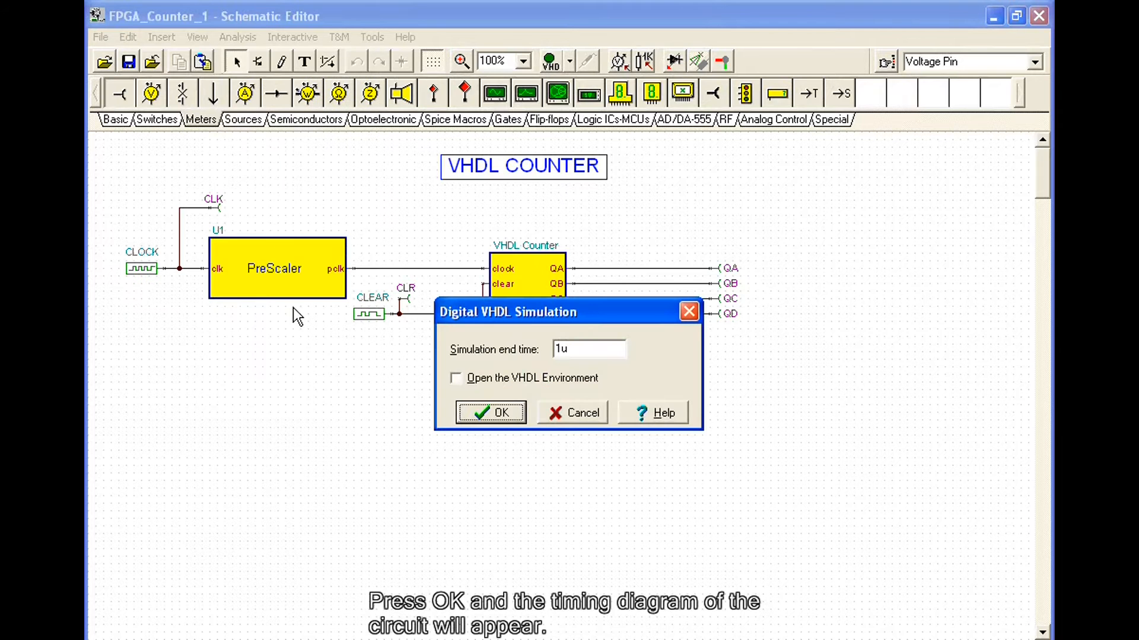
click(483, 412)
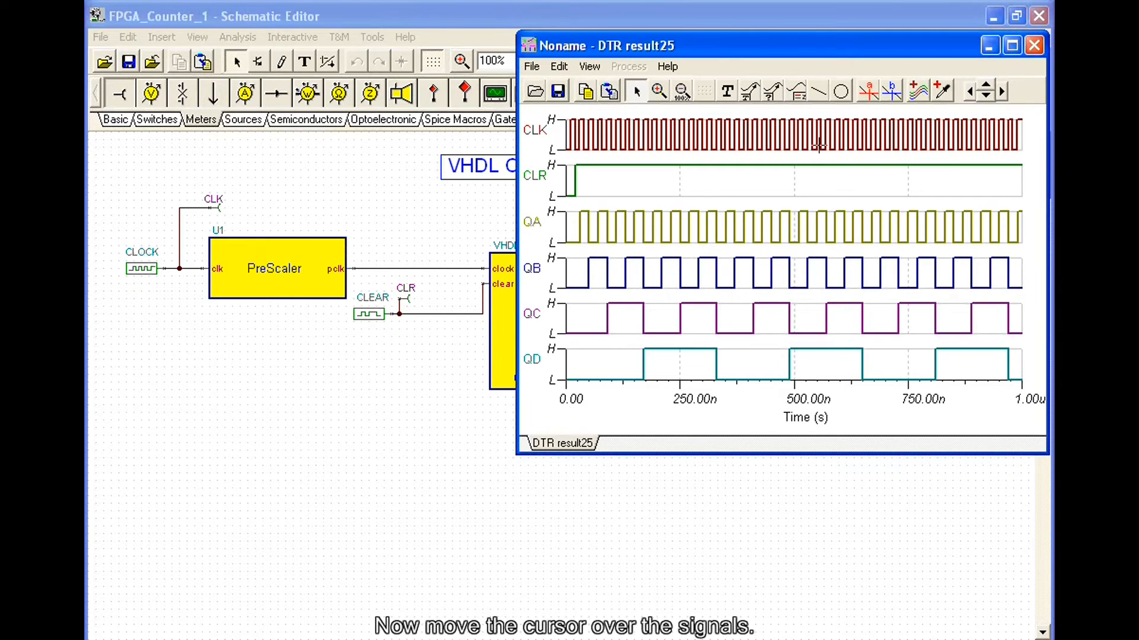
Step: Trace the timing diagram with cursor a from the CLR rising edge to the first counter rollover, and close the cursor and diagram
click(868, 92)
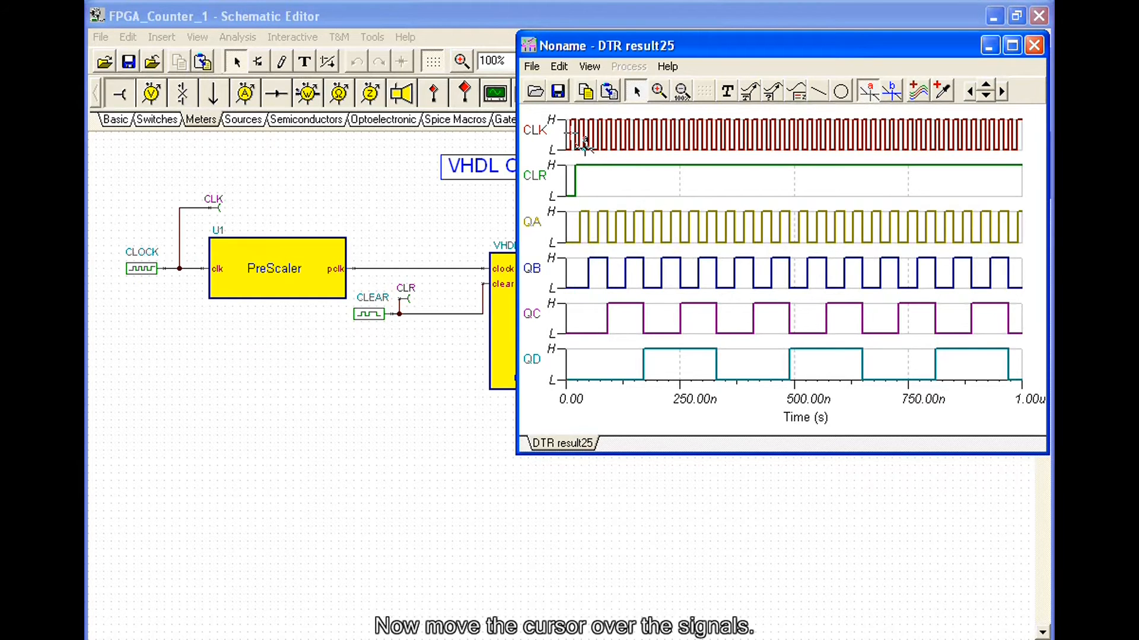
click(581, 143)
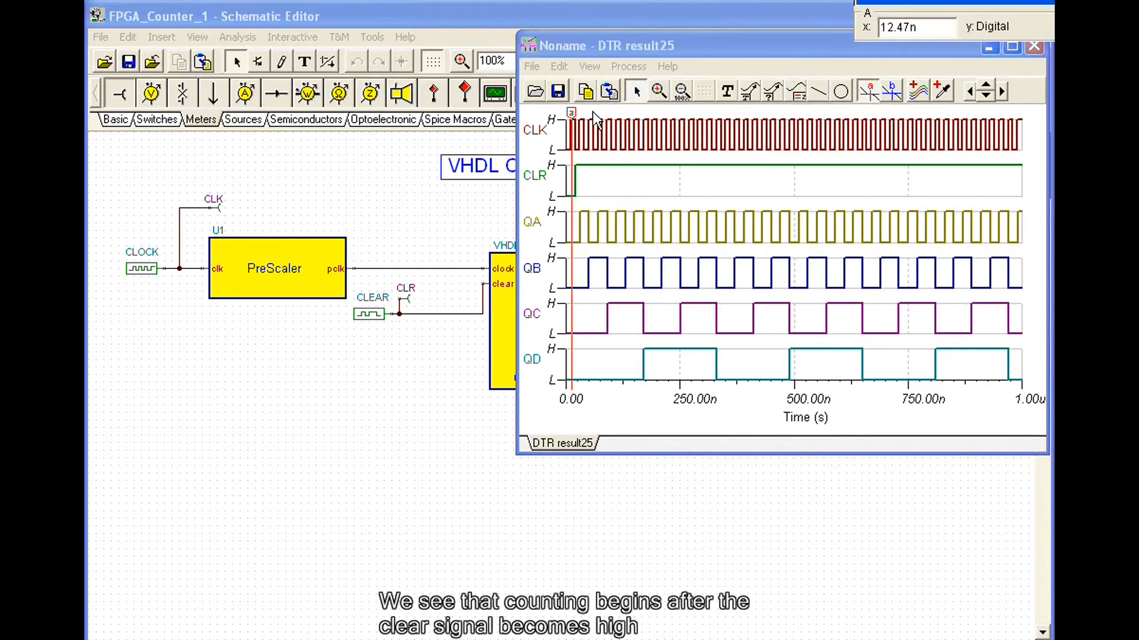
drag(572, 112, 576, 112)
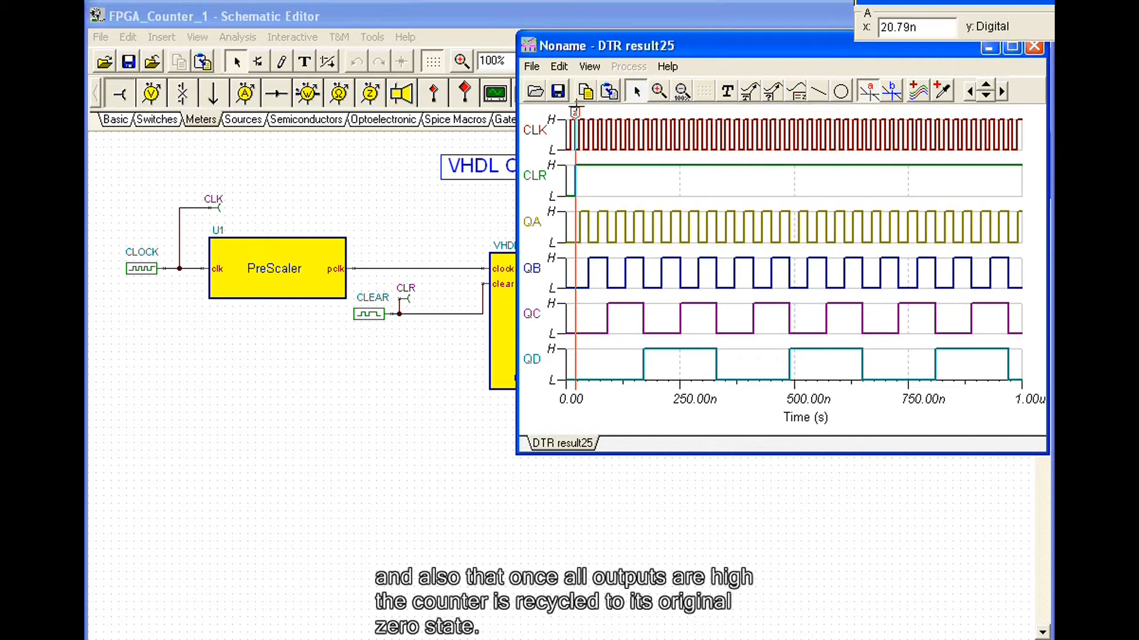
drag(575, 111, 708, 111)
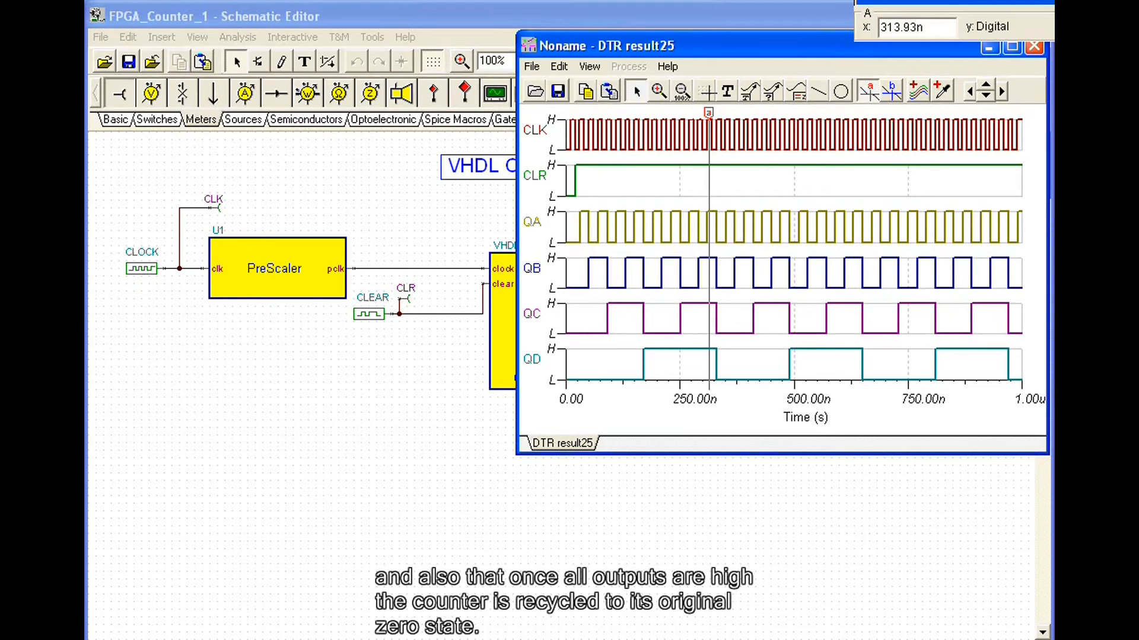
drag(709, 112, 720, 112)
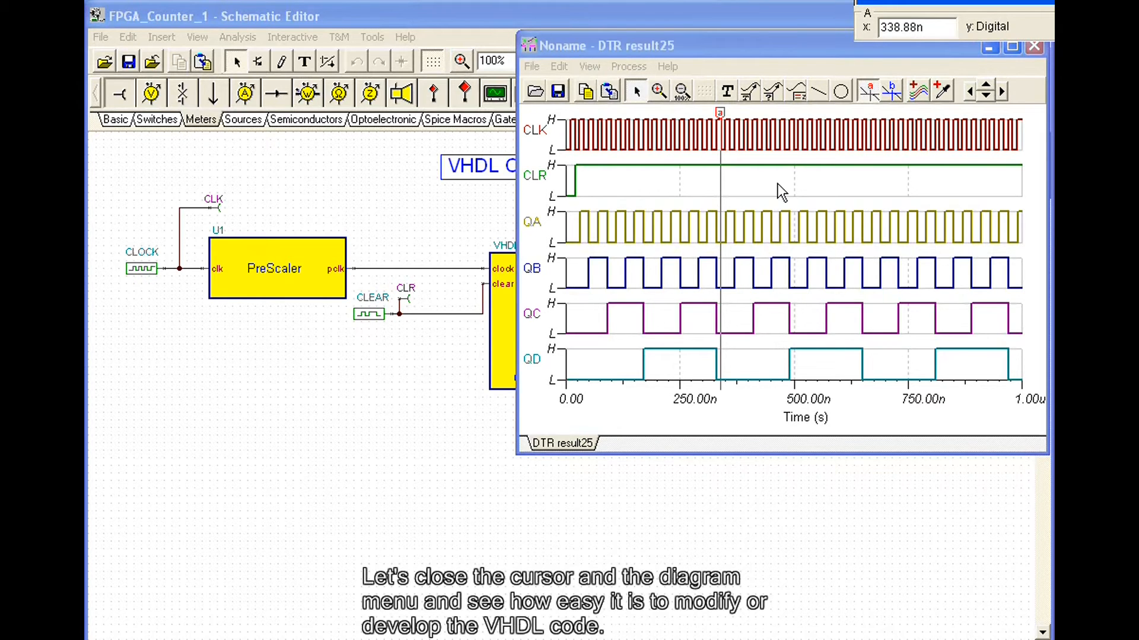
click(867, 92)
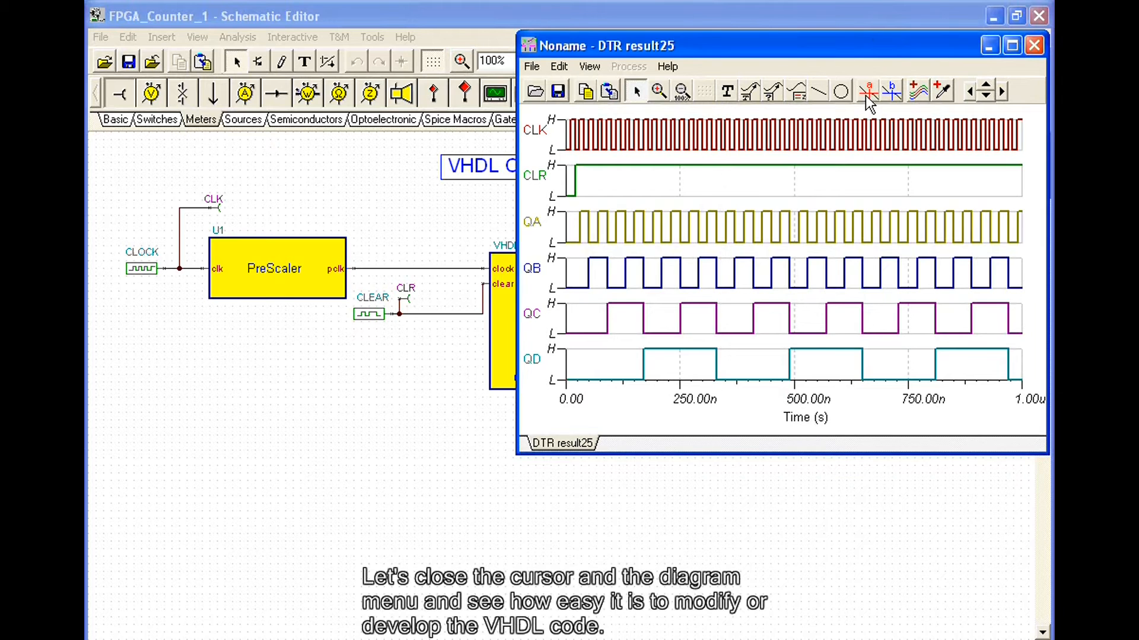
click(1033, 52)
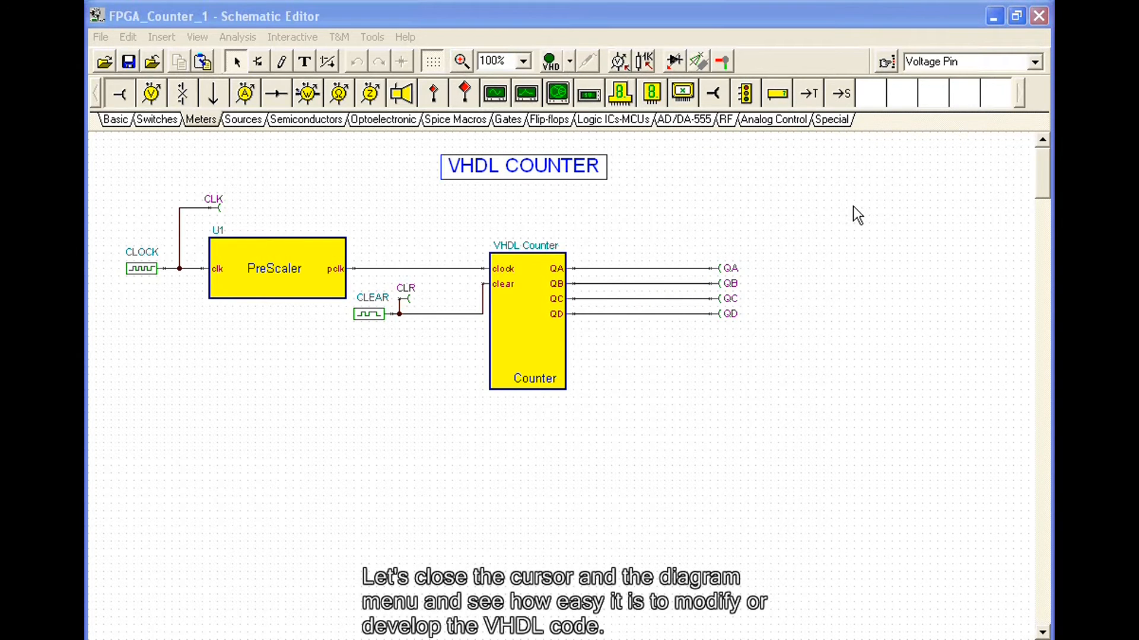
Step: Change the increment statement in the VHDL Counter's macro code to Pre_Q <= Pre_Q + 2 and close the editor
click(532, 326)
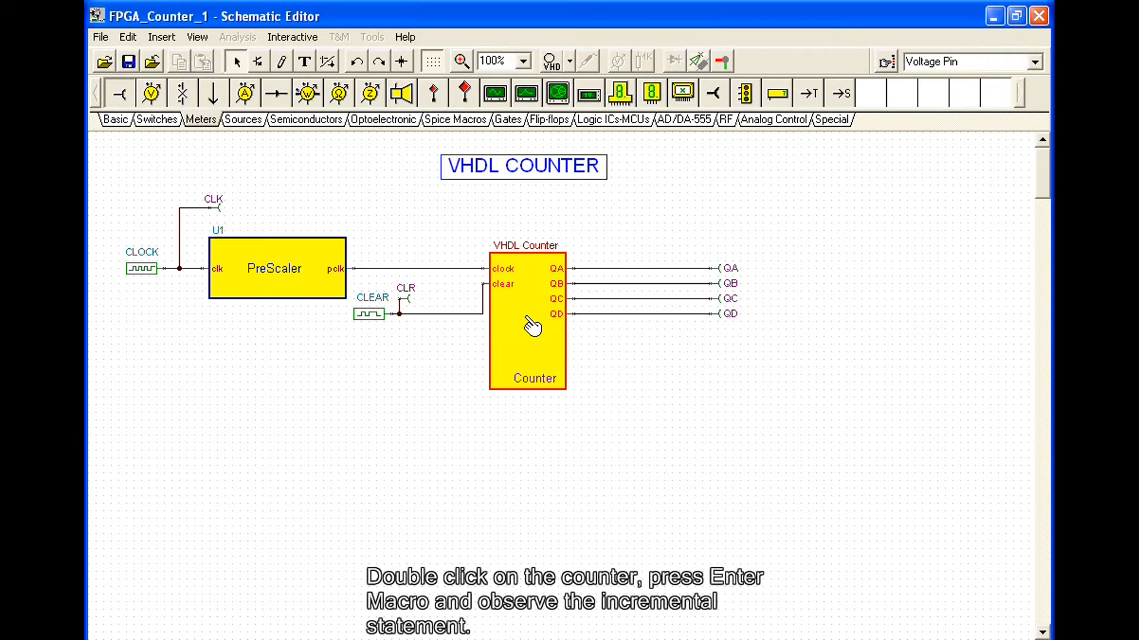
double_click(532, 326)
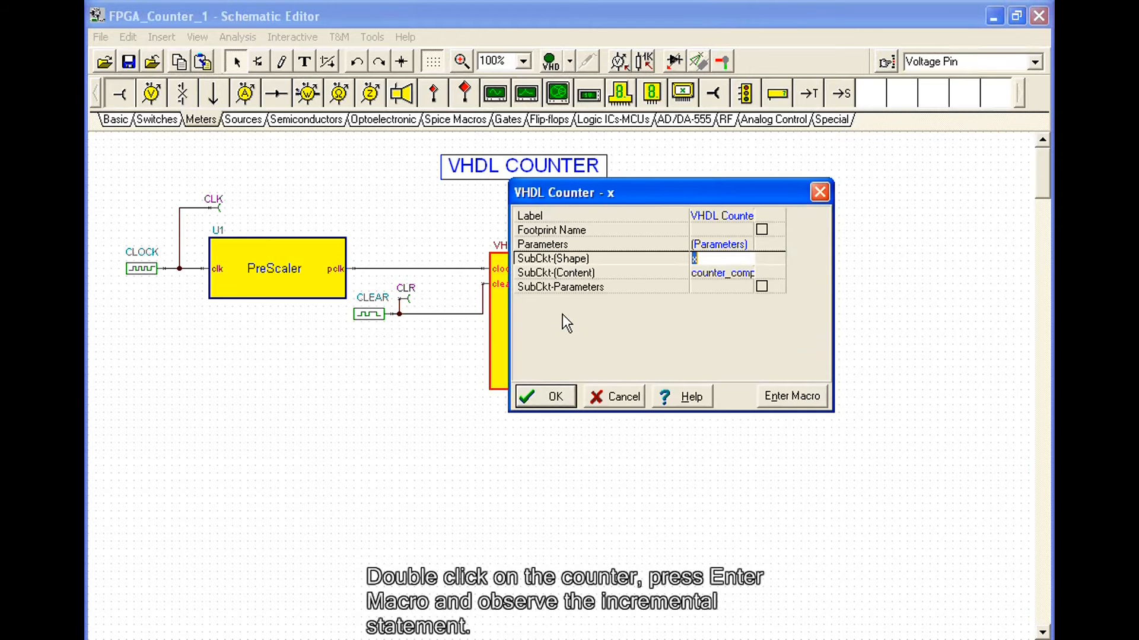
click(778, 399)
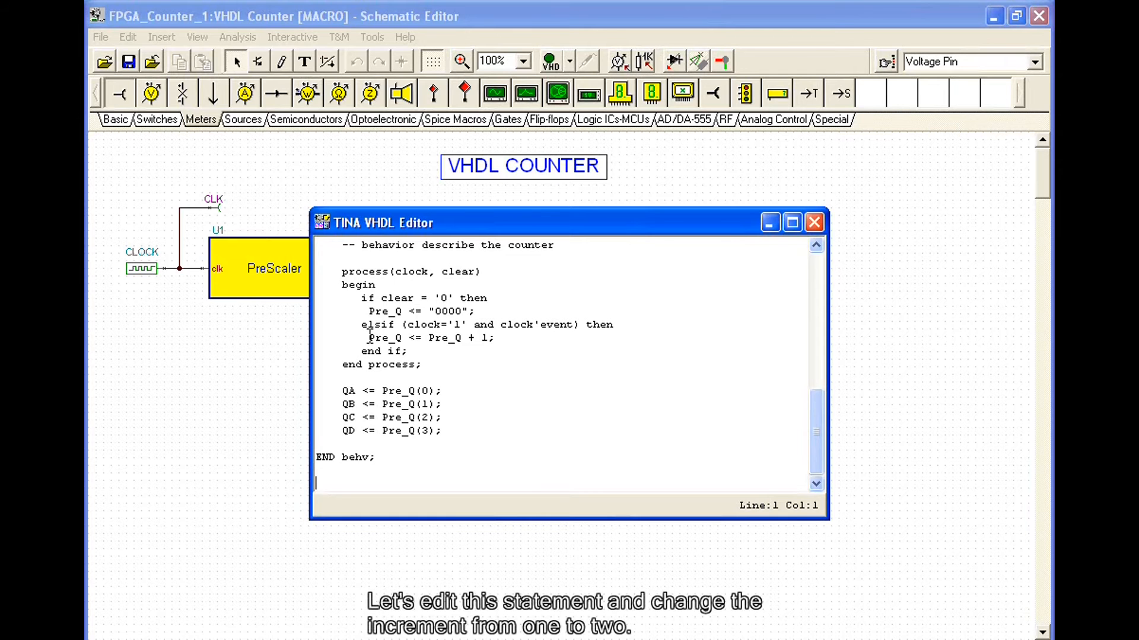
click(490, 339)
key(shift+Left)
text(2)
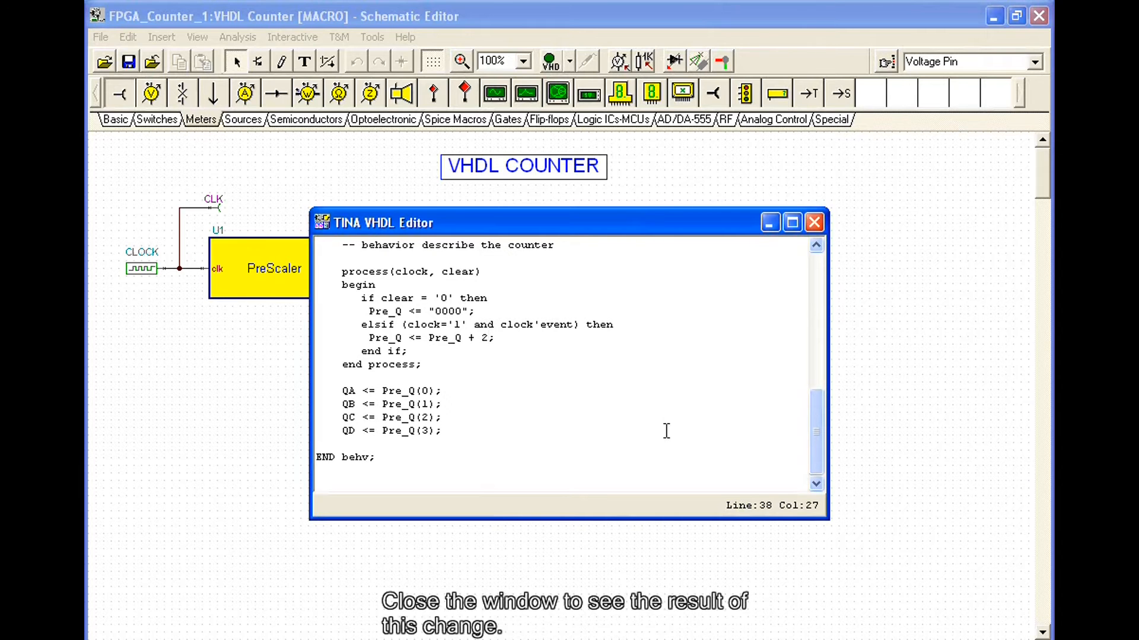
click(814, 223)
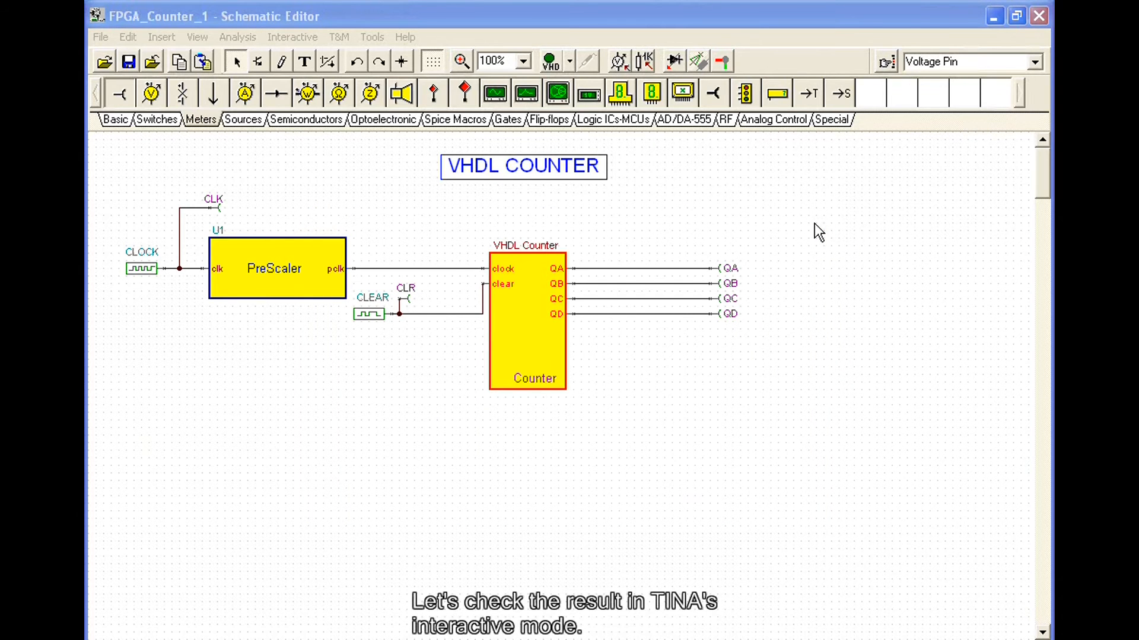
click(772, 254)
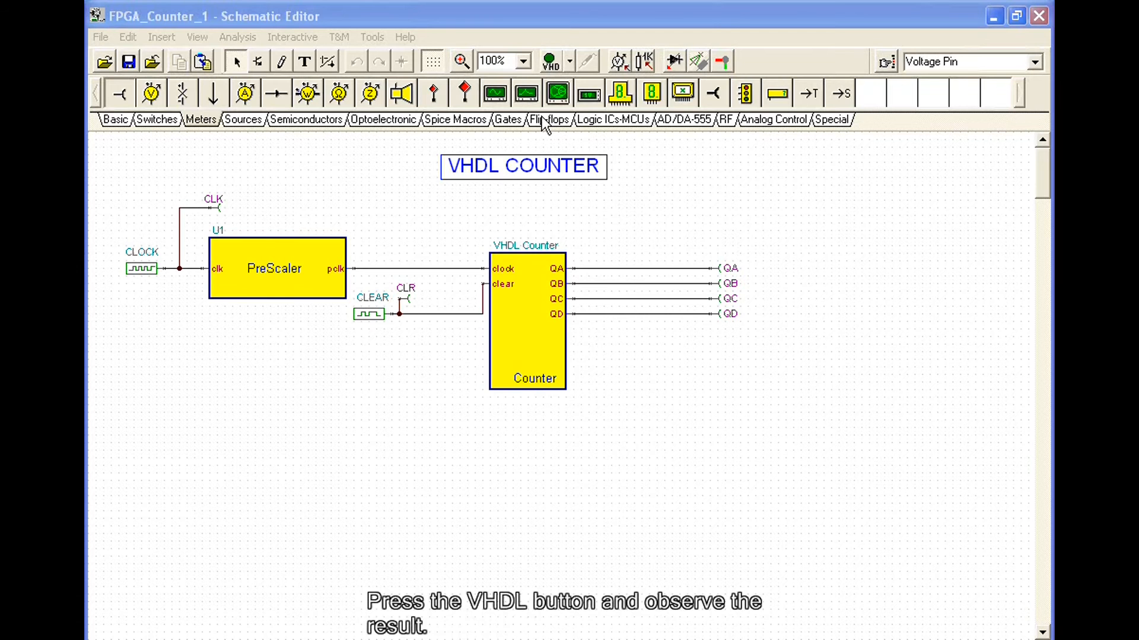
Step: Check the modified counter in interactive VHDL mode, stop it, and rerun the Digital VHDL Simulation with the 1u end time
click(547, 60)
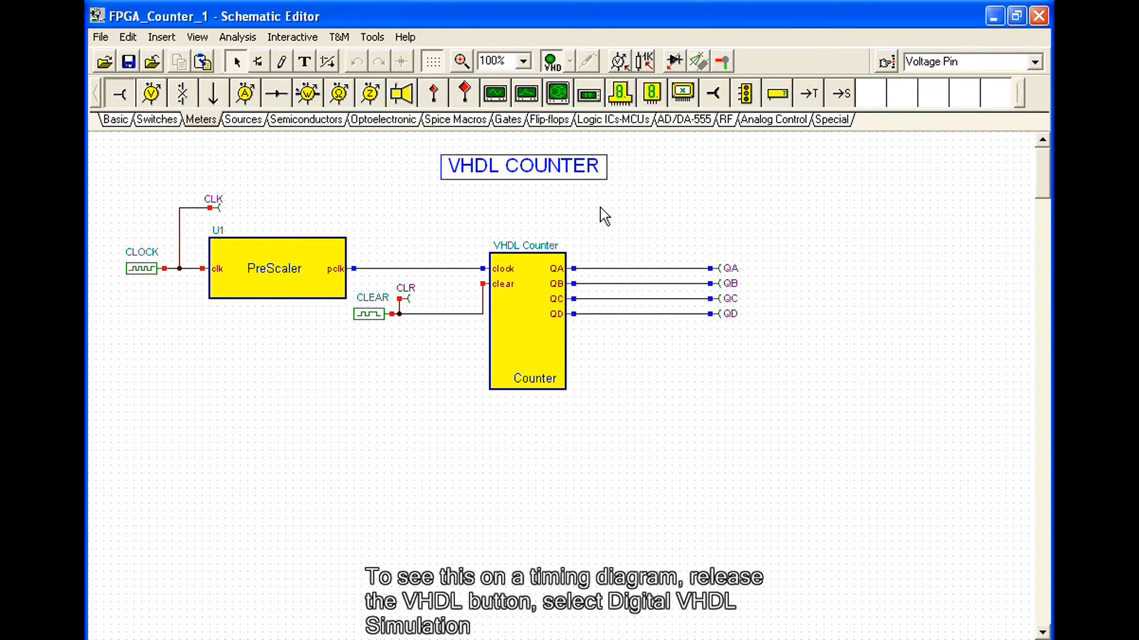
click(550, 65)
click(237, 38)
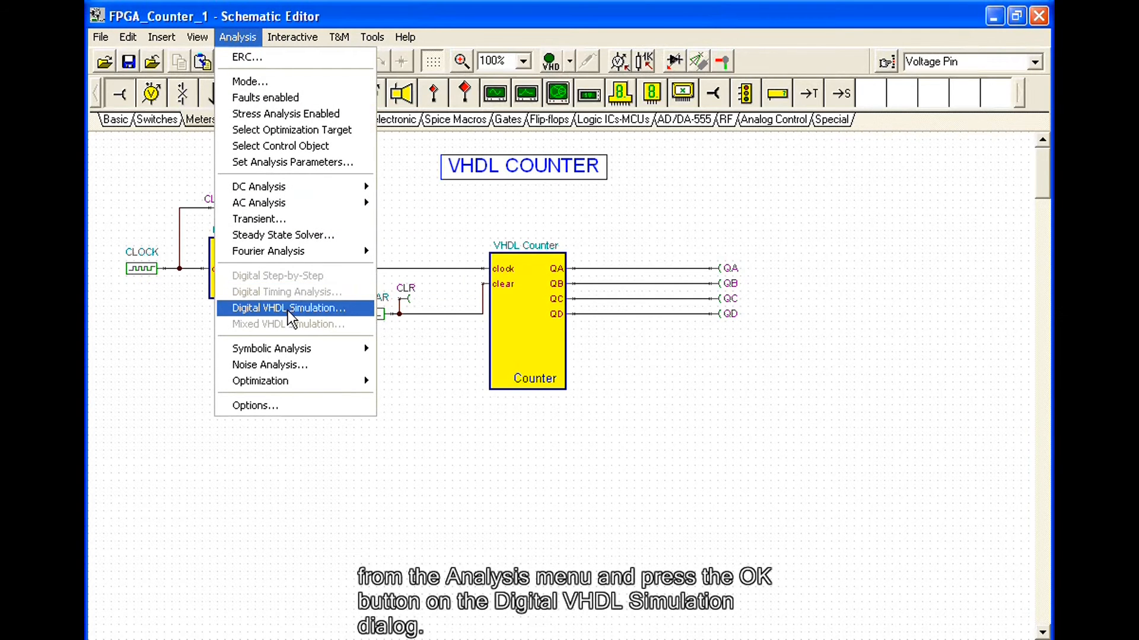
click(289, 309)
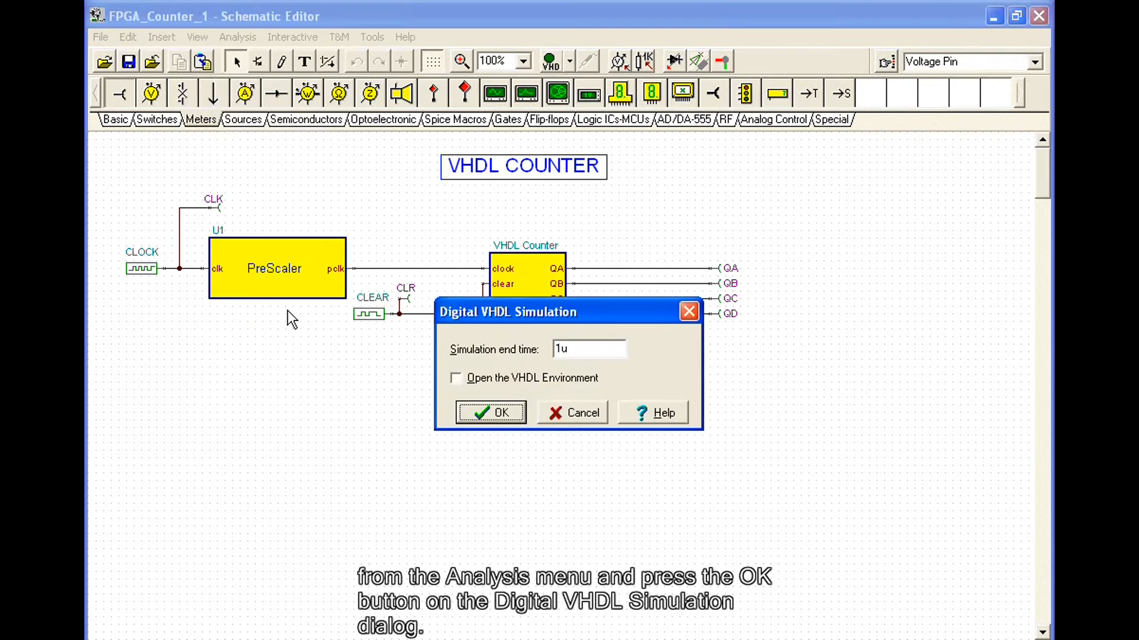
click(479, 409)
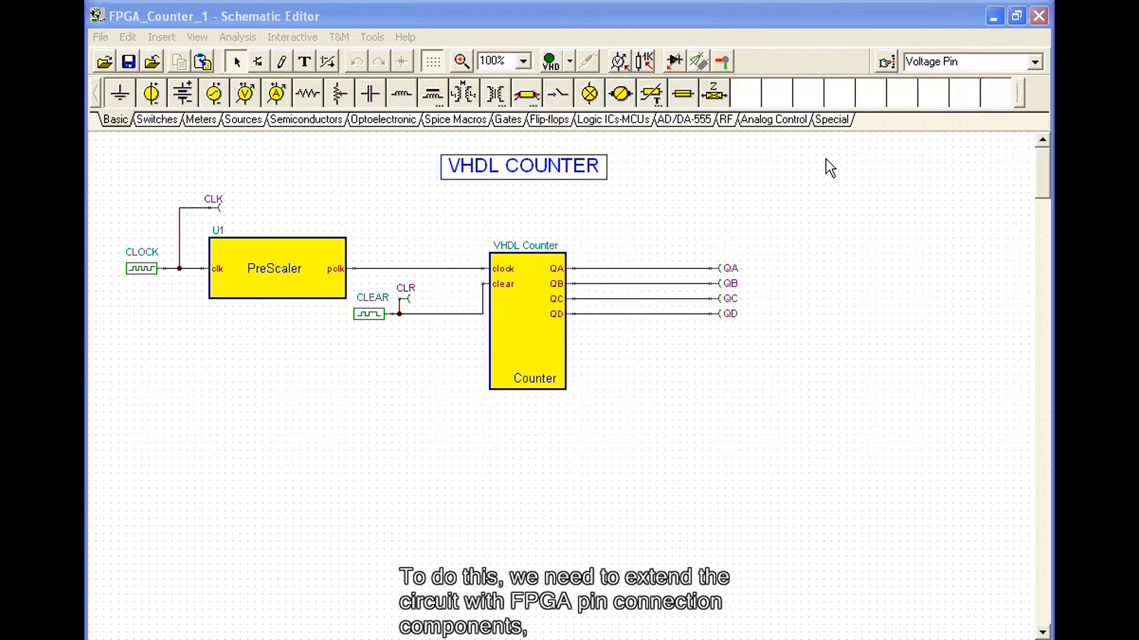
Step: Show the special components and open the FPGA_Counter_2 schematic from the FPGA folder
click(832, 125)
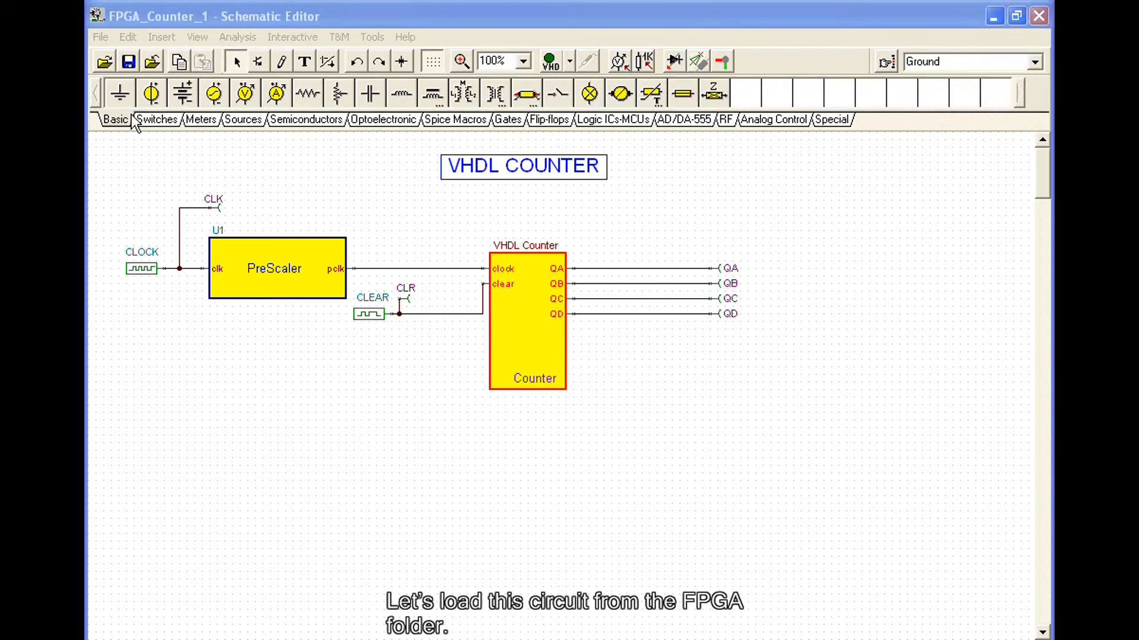
click(100, 37)
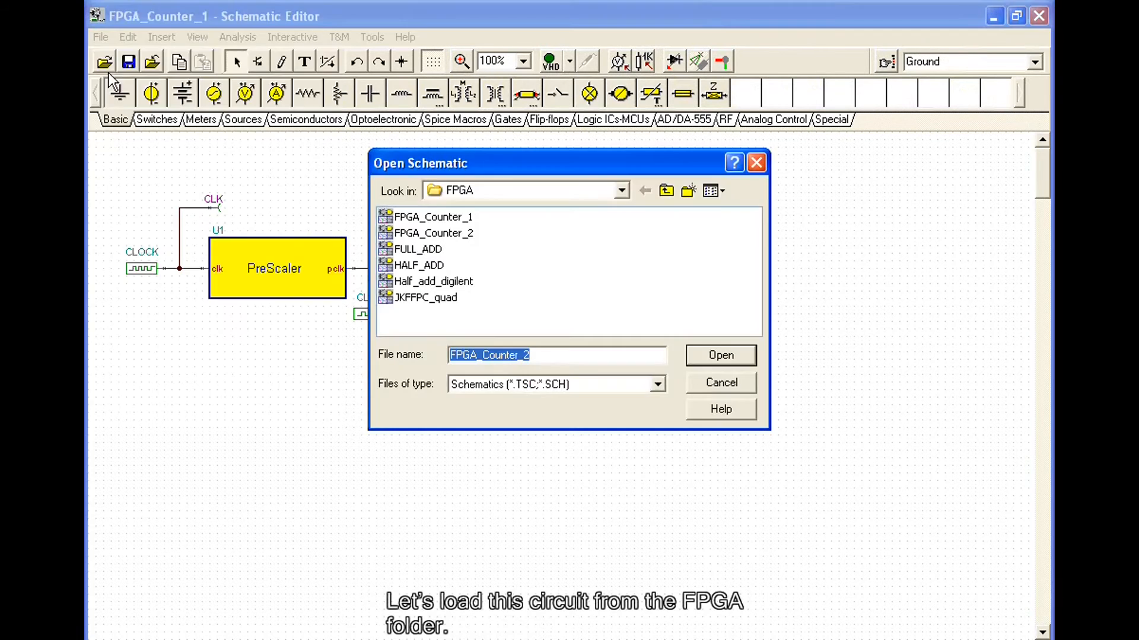
double_click(414, 236)
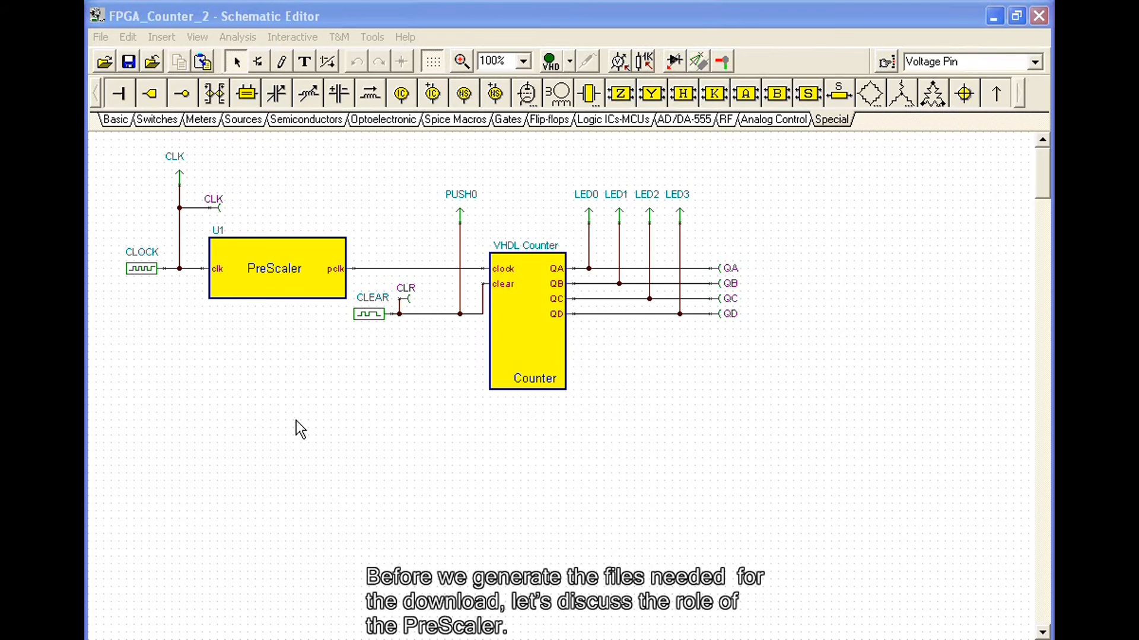
Step: Open the macro code of the PreScaler block U1 and locate its presc comparison statement
click(259, 275)
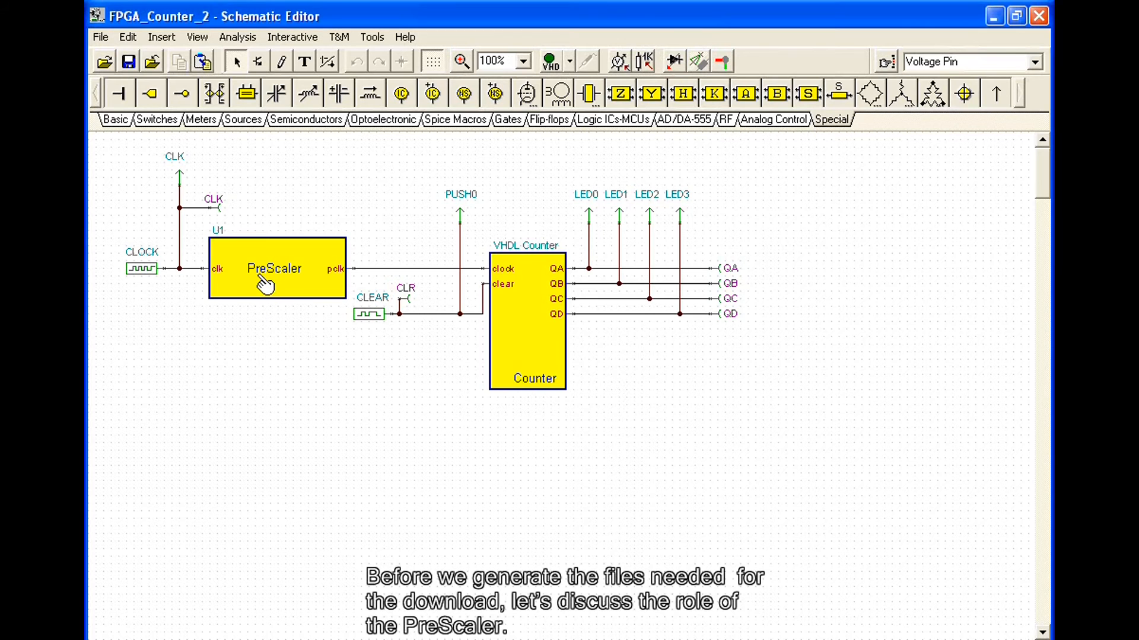
click(261, 277)
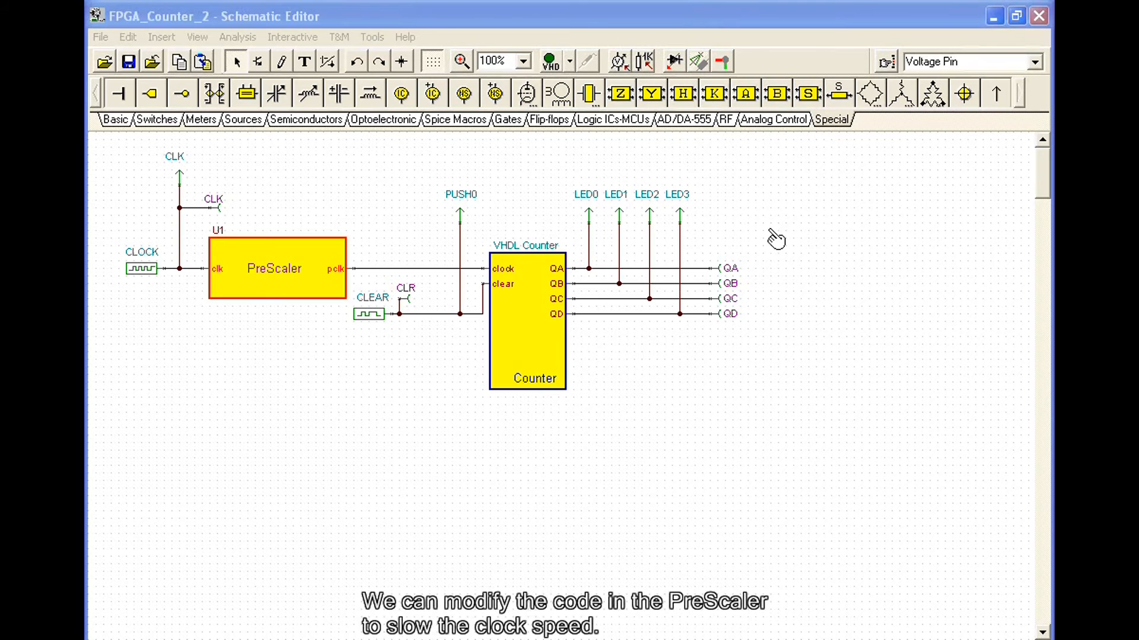
click(273, 273)
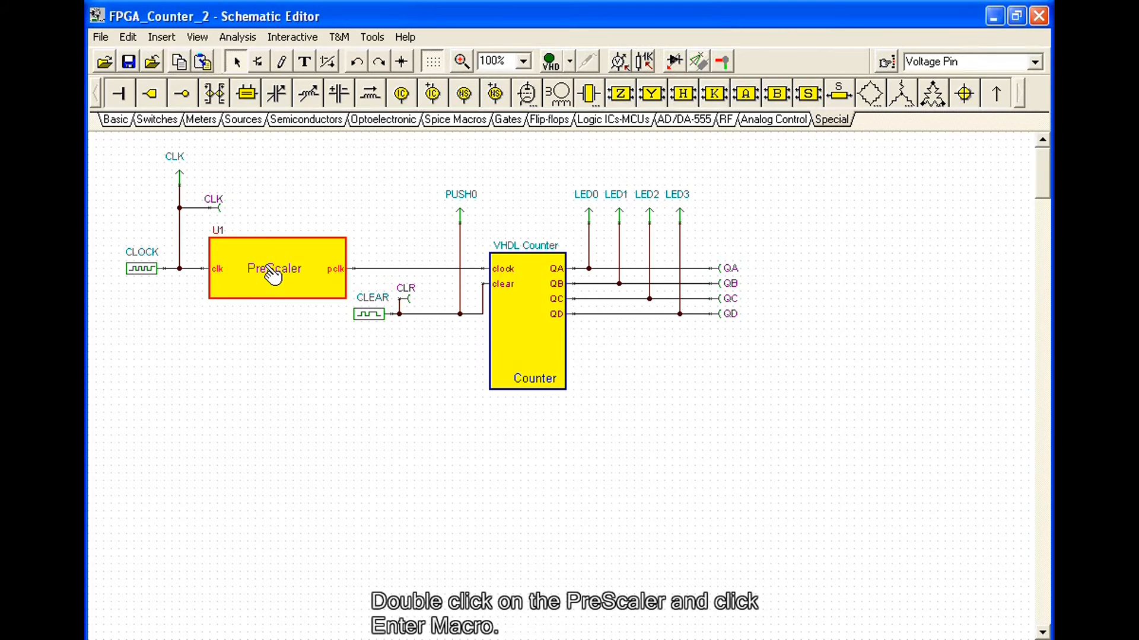
double_click(273, 274)
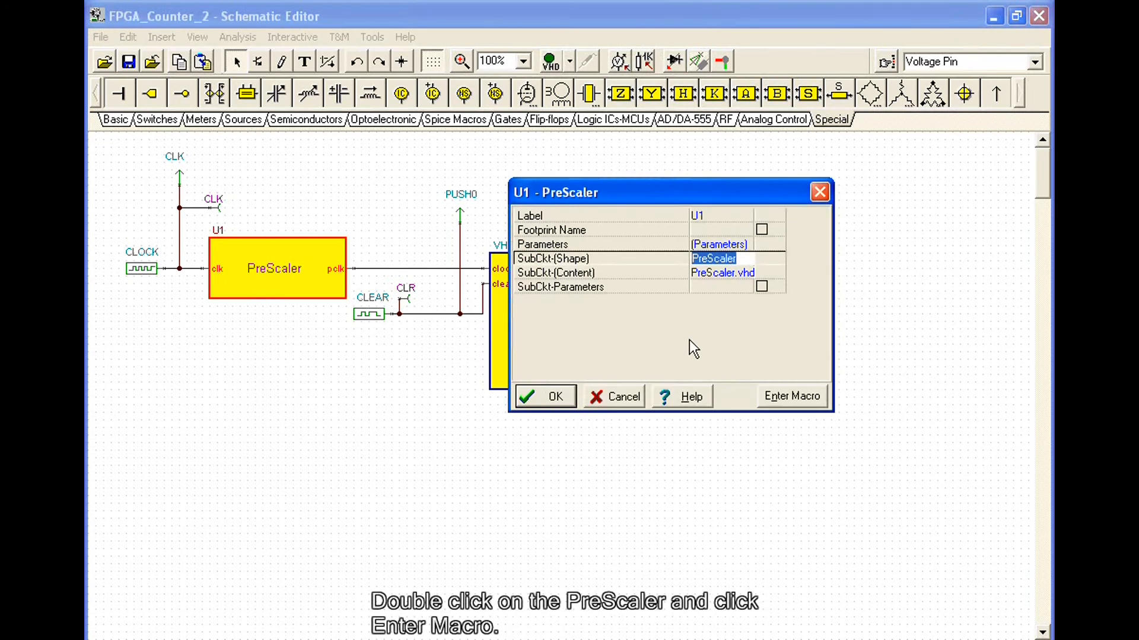
click(778, 396)
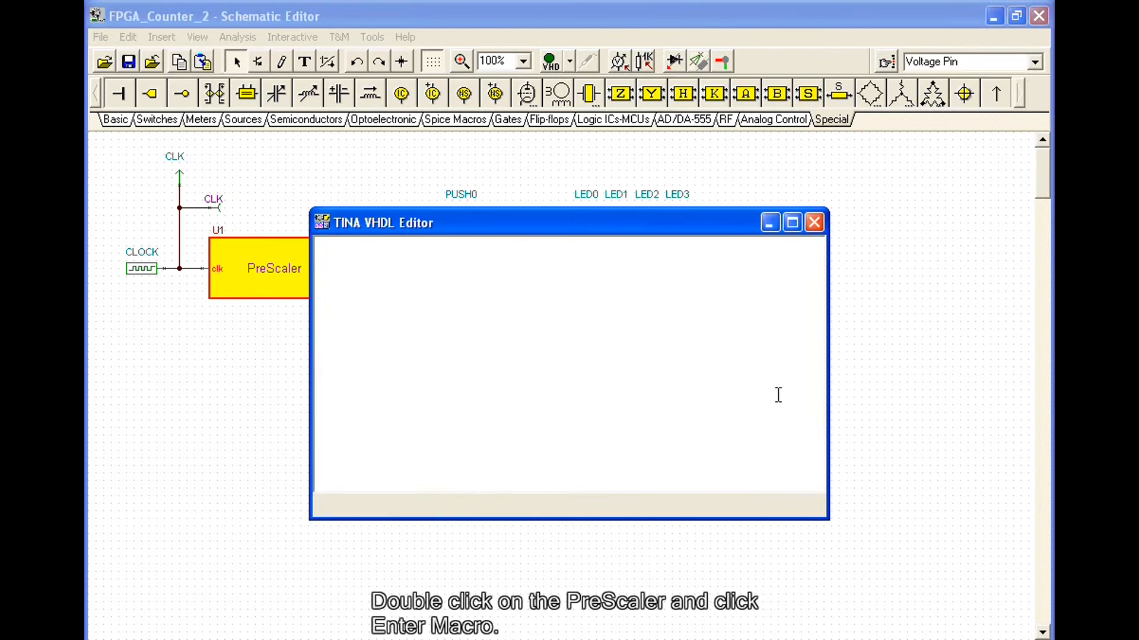
scroll(820, 440, up, 2)
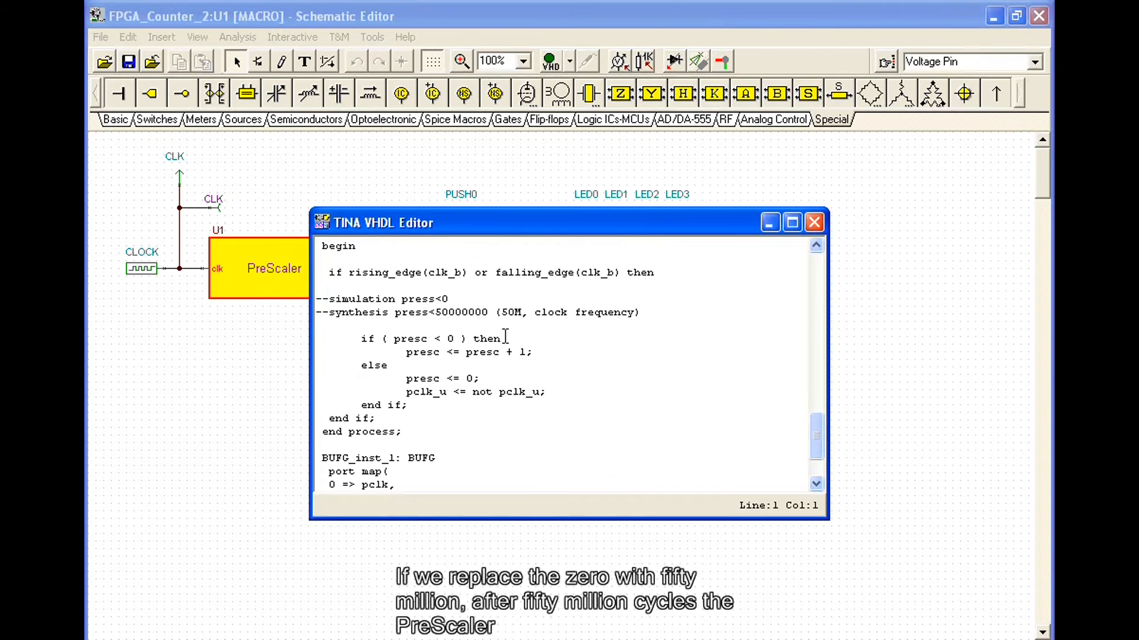
Step: Change the PreScaler's condition to presc < 50000000, reusing the synthesis value from the code comment, and close the VHDL editor
drag(488, 313, 436, 311)
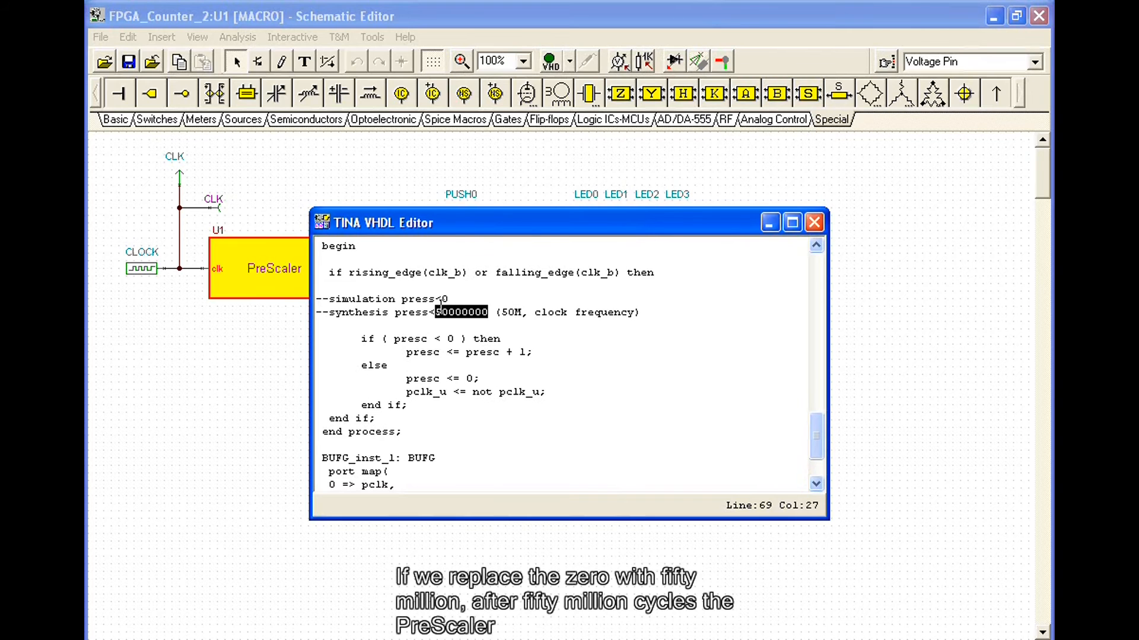
key(ctrl+c)
click(452, 339)
key(BackSpace)
key(ctrl+v)
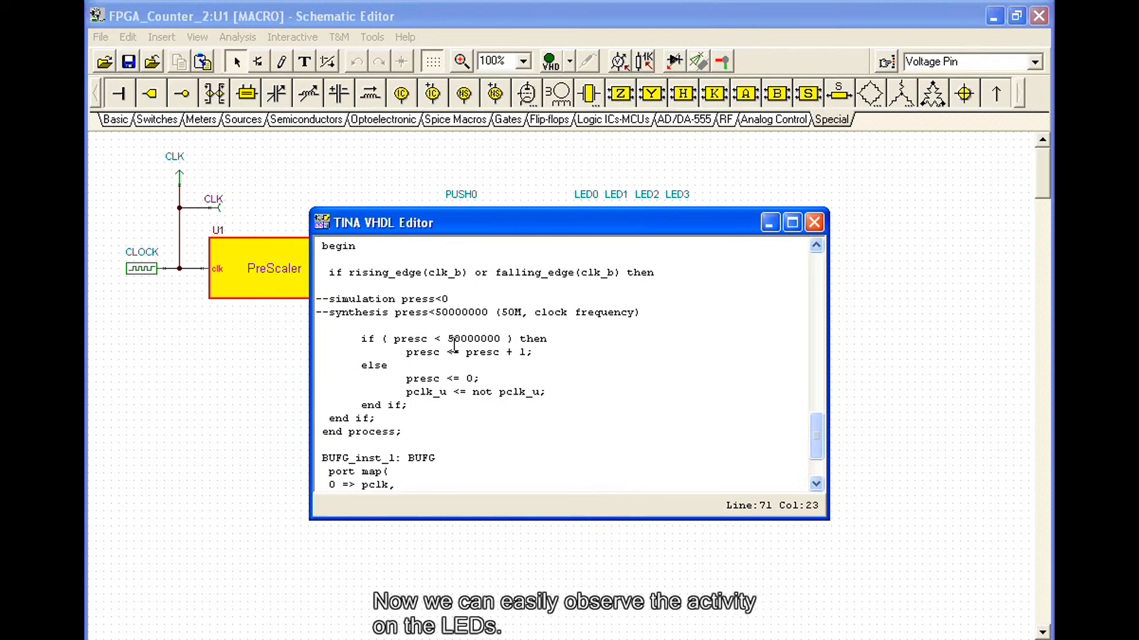
click(815, 223)
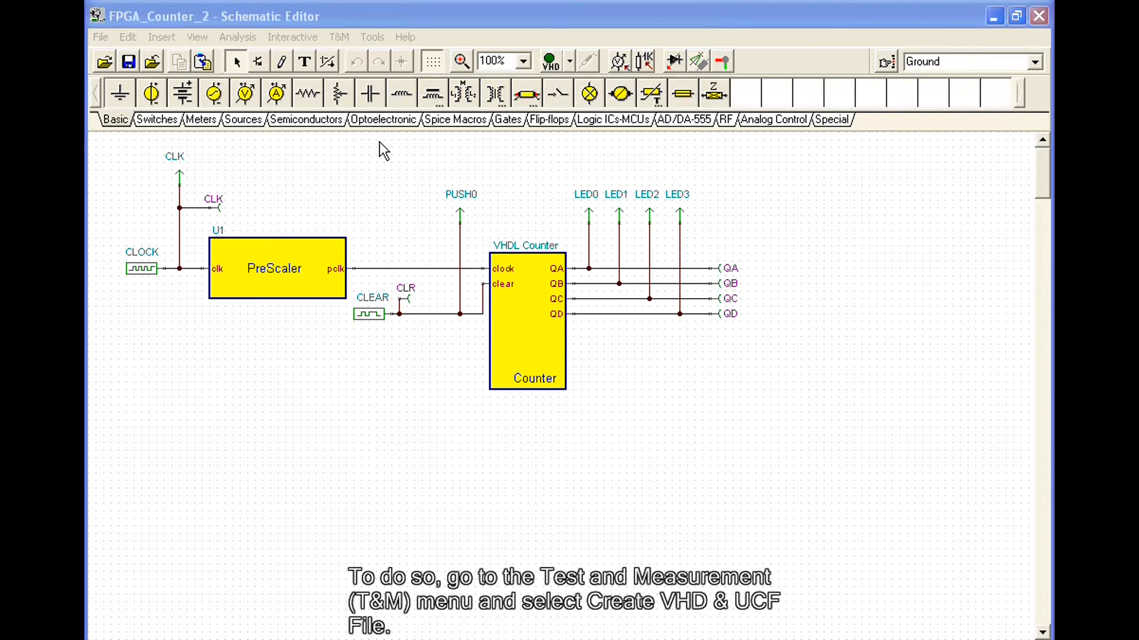
Step: Create the VHD and UCF files of the circuit, saving both as FPGA_Counter_2_comp in the e_FPGA_Counter_2_entity folder
click(341, 37)
click(343, 40)
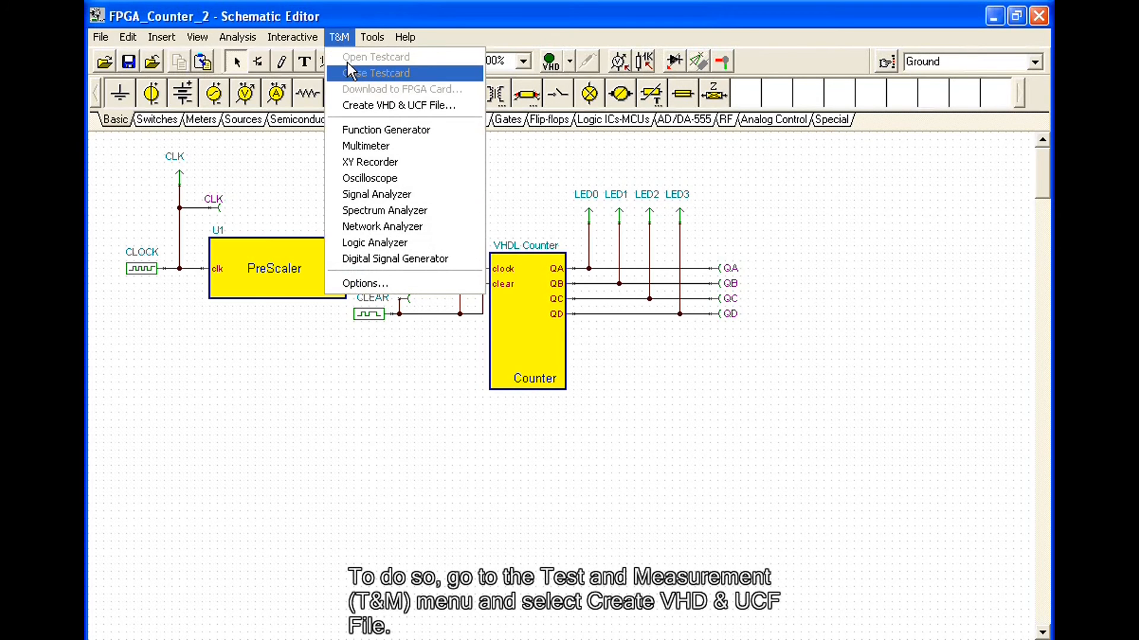
click(353, 108)
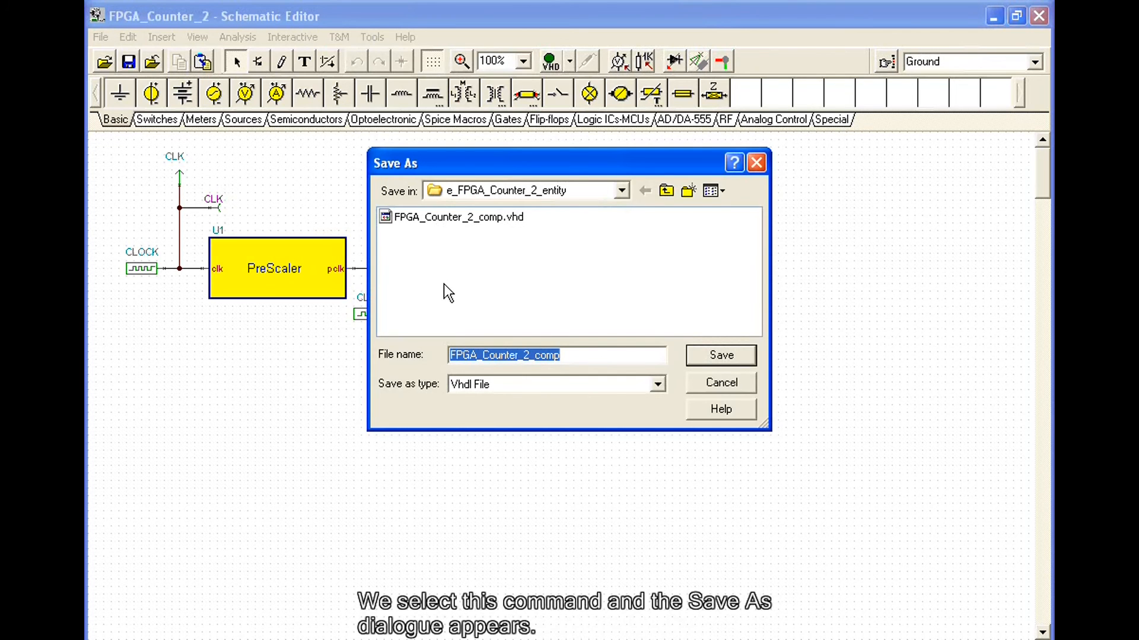
click(697, 355)
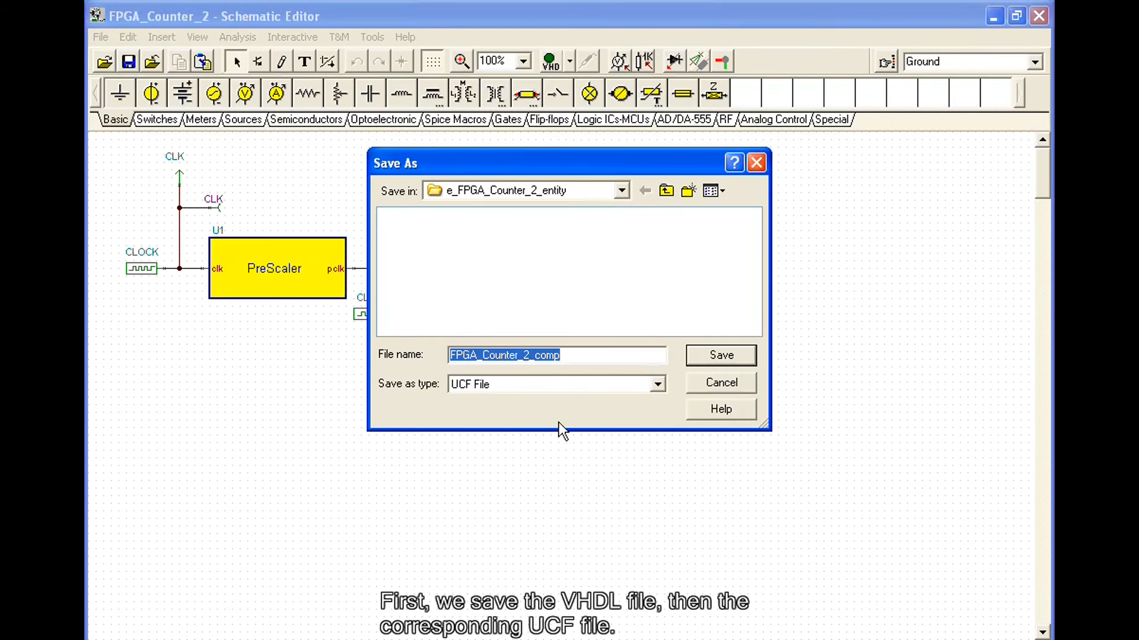
click(707, 355)
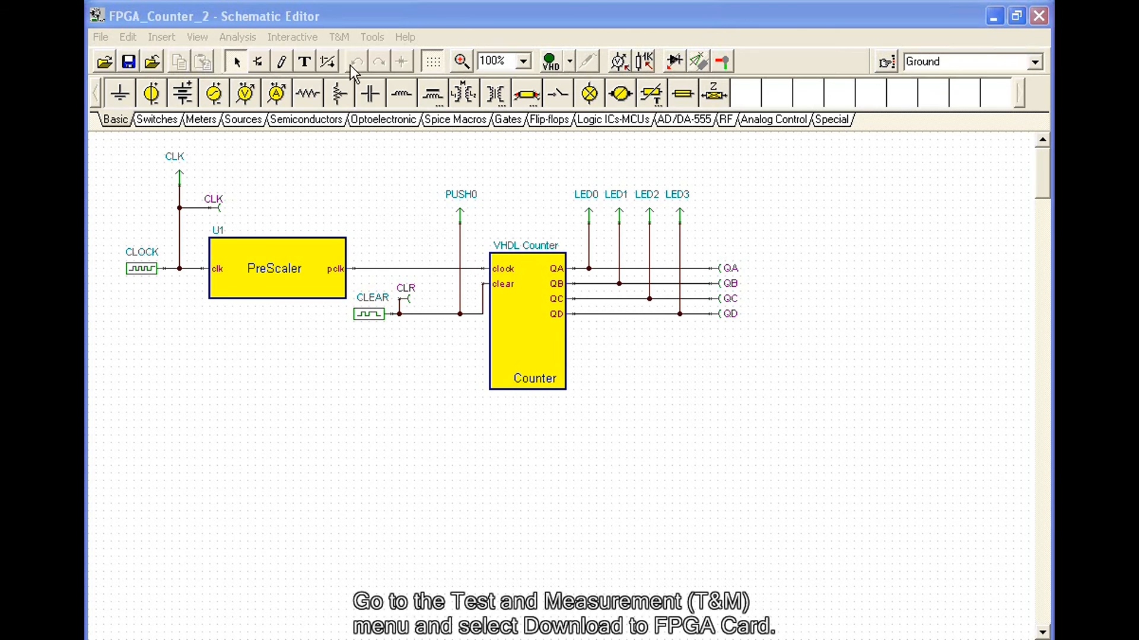
Step: Download the configuration file e_fpga_counter_entity.bit from EXAMPLES\WEBPACK\XC2S100 to the FPGA card and dismiss the notice
click(342, 40)
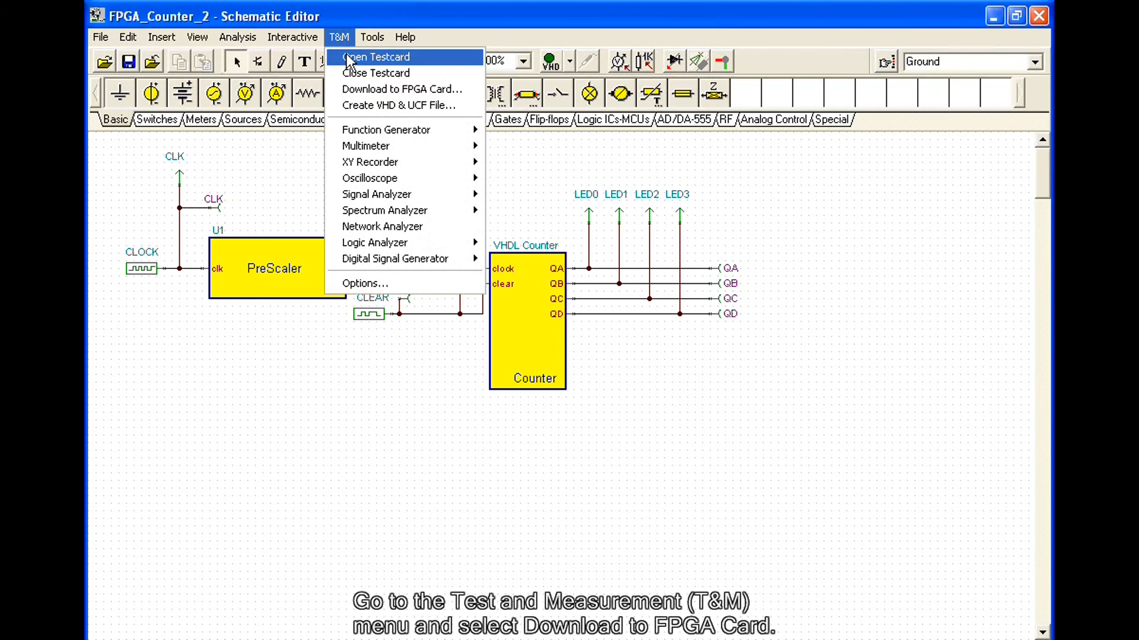
click(351, 89)
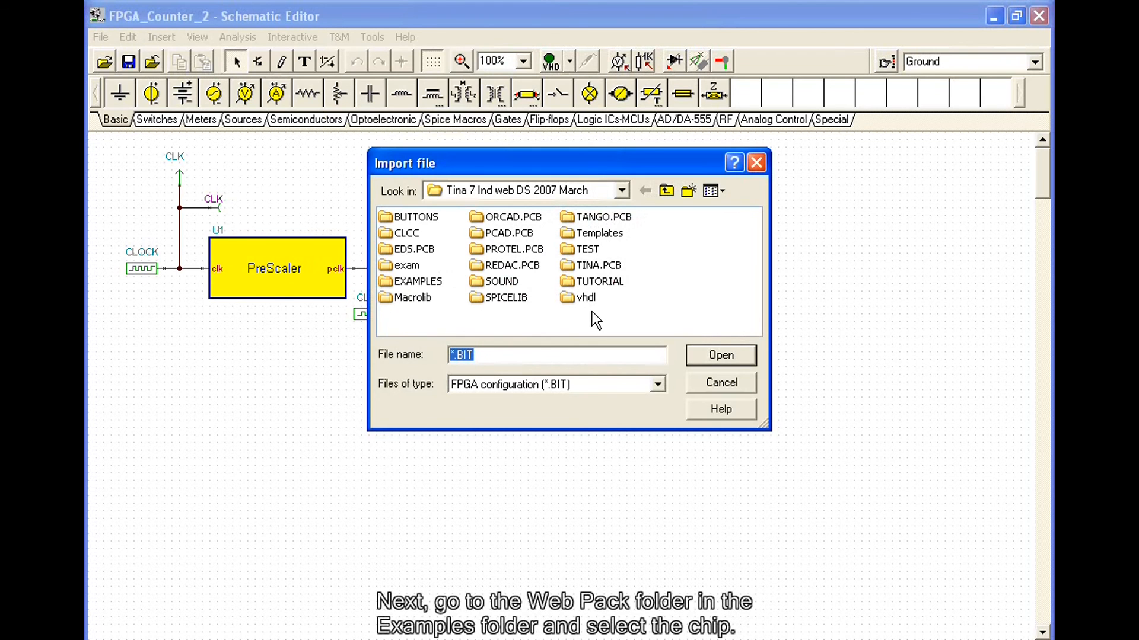
click(428, 284)
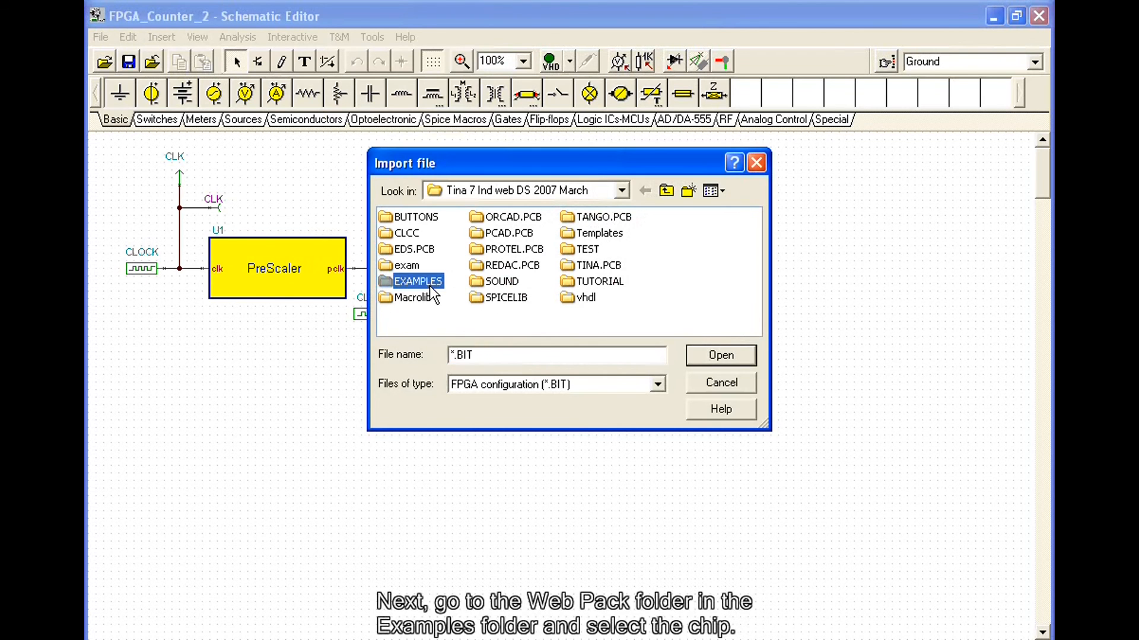
double_click(429, 286)
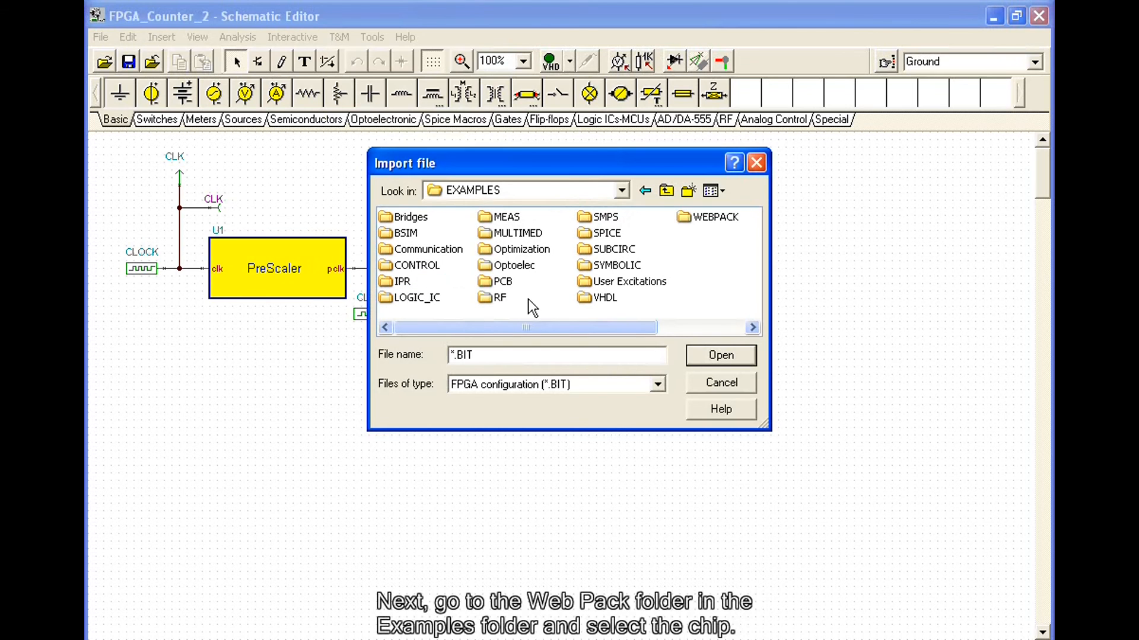
click(698, 216)
double_click(699, 216)
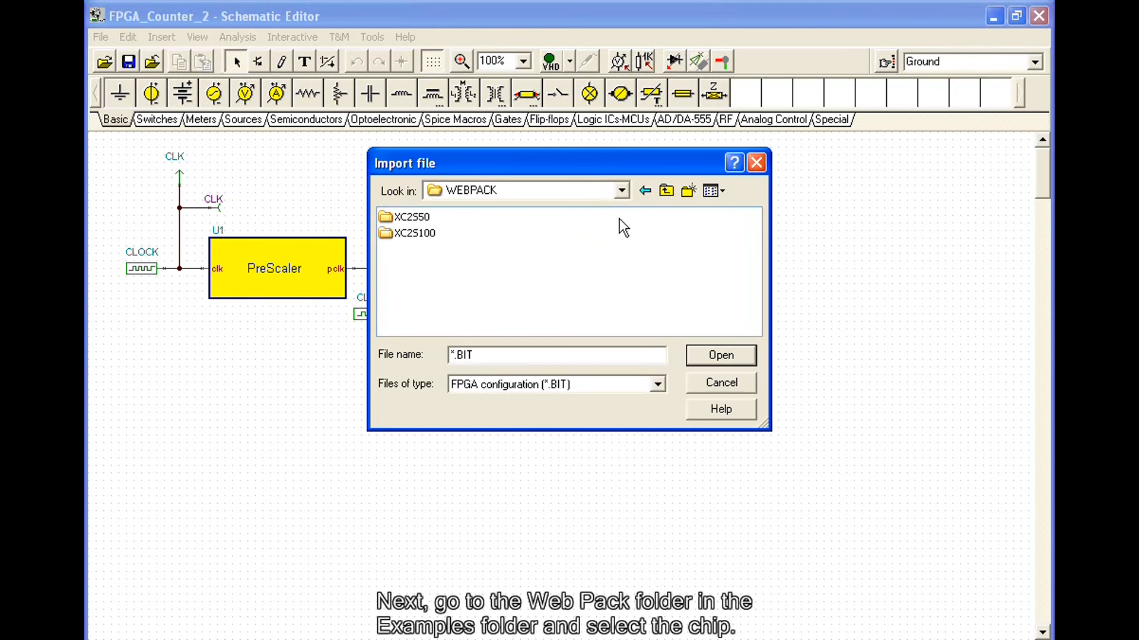
double_click(428, 231)
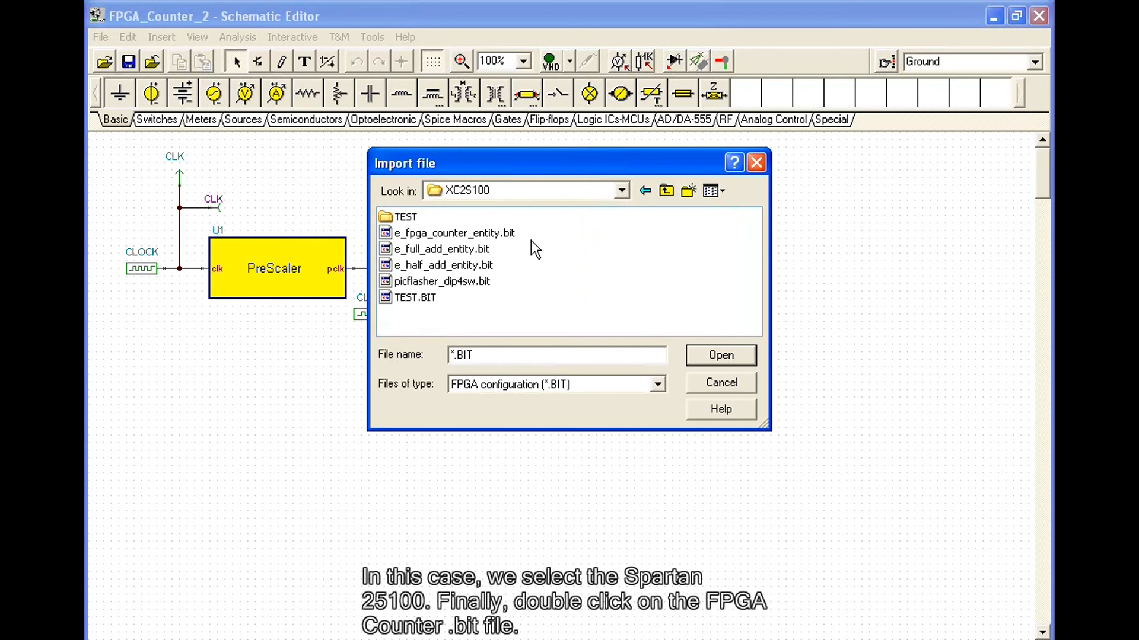
double_click(482, 234)
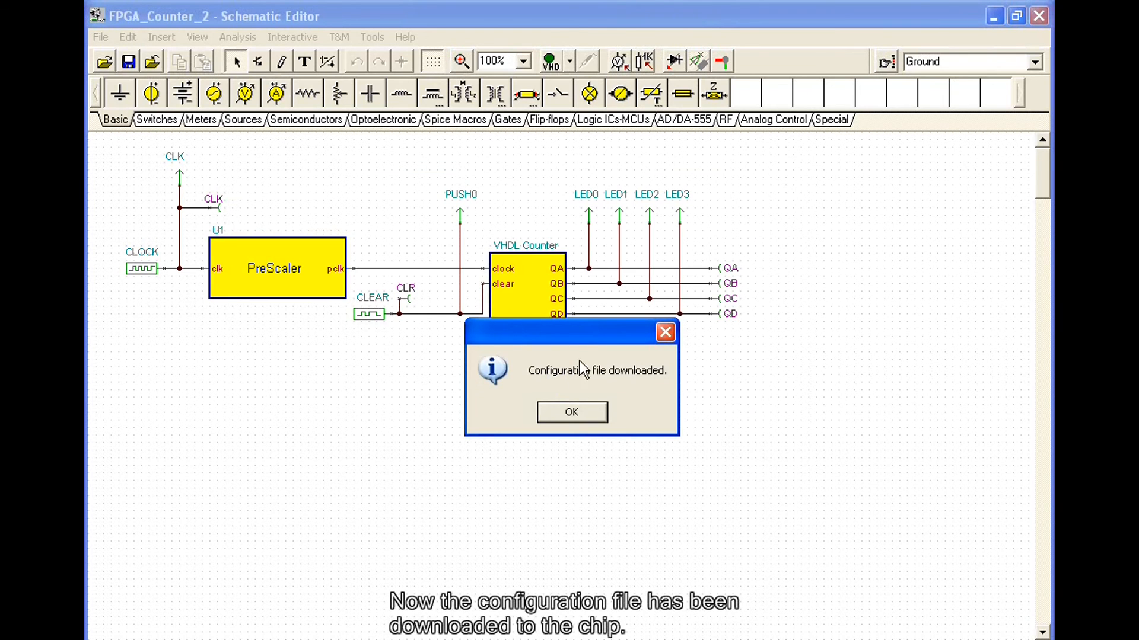
click(571, 414)
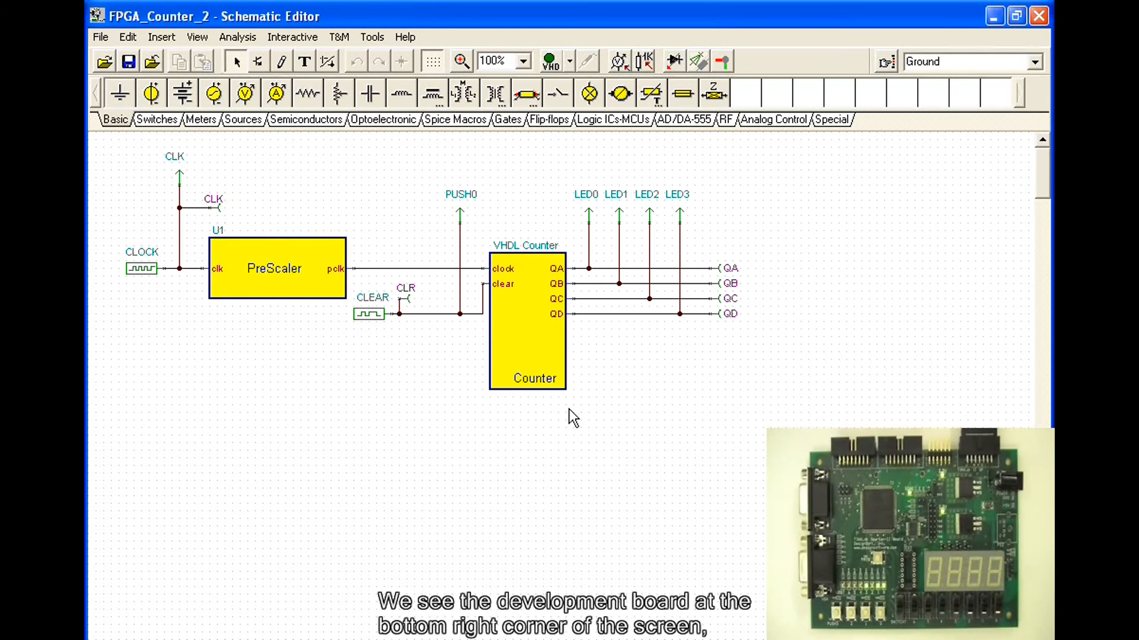